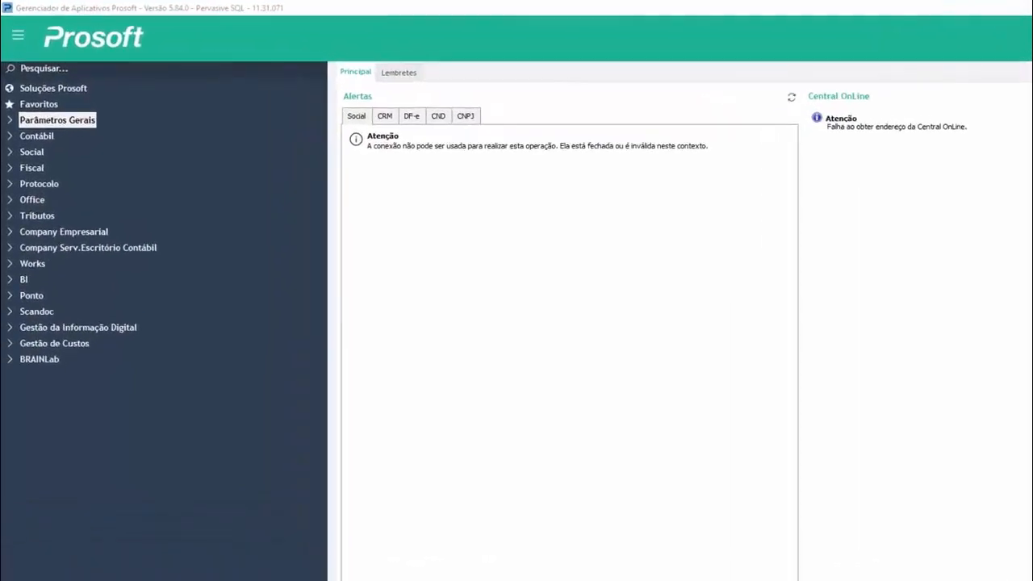
Open the SPED eSocial Gerenciador from the general parameters (Parâmetros Gerais)
{"action": "left_click", "coordinate": [14, 121]}
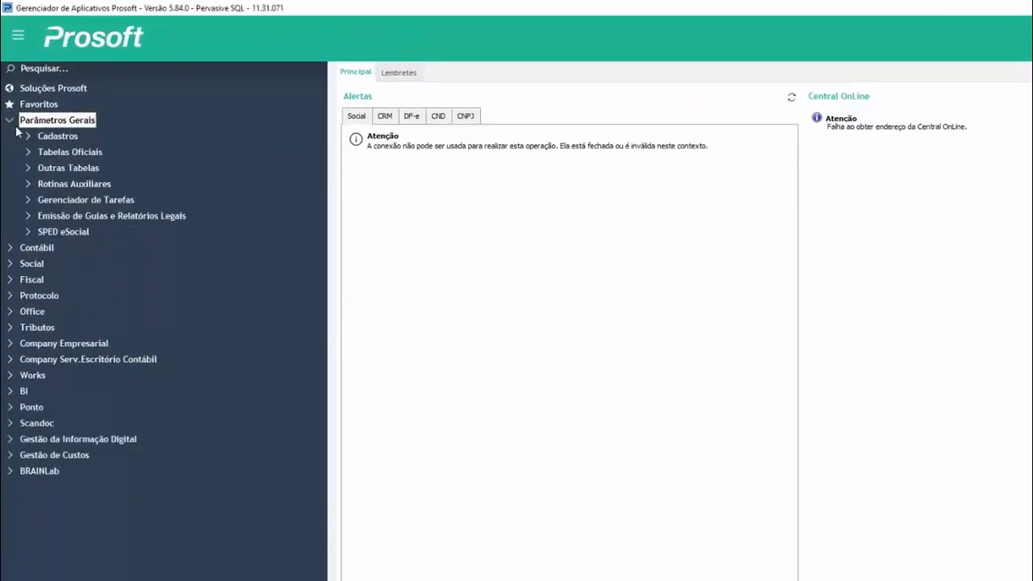
{"action": "left_click", "coordinate": [30, 232]}
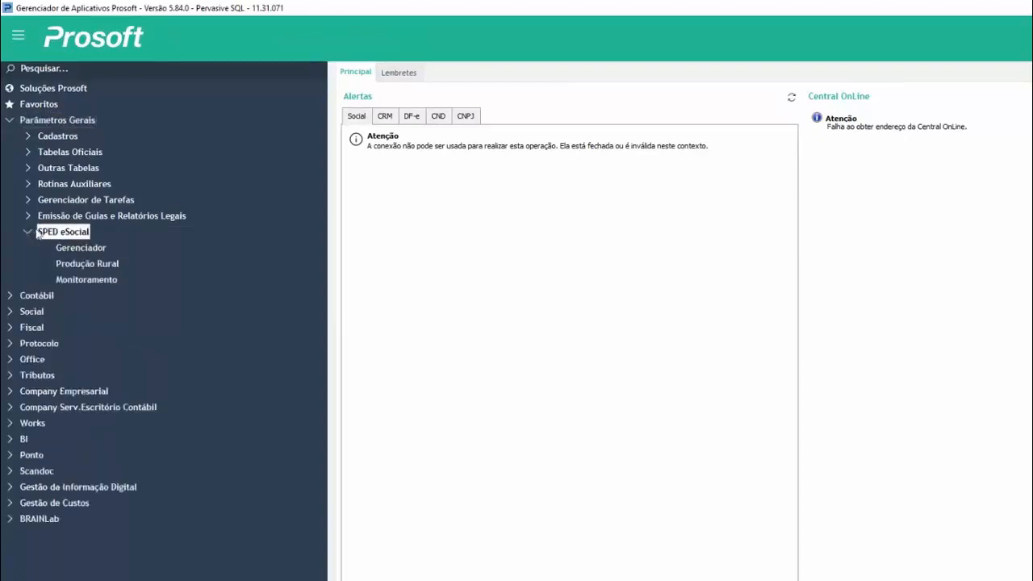
{"action": "left_click", "coordinate": [89, 252]}
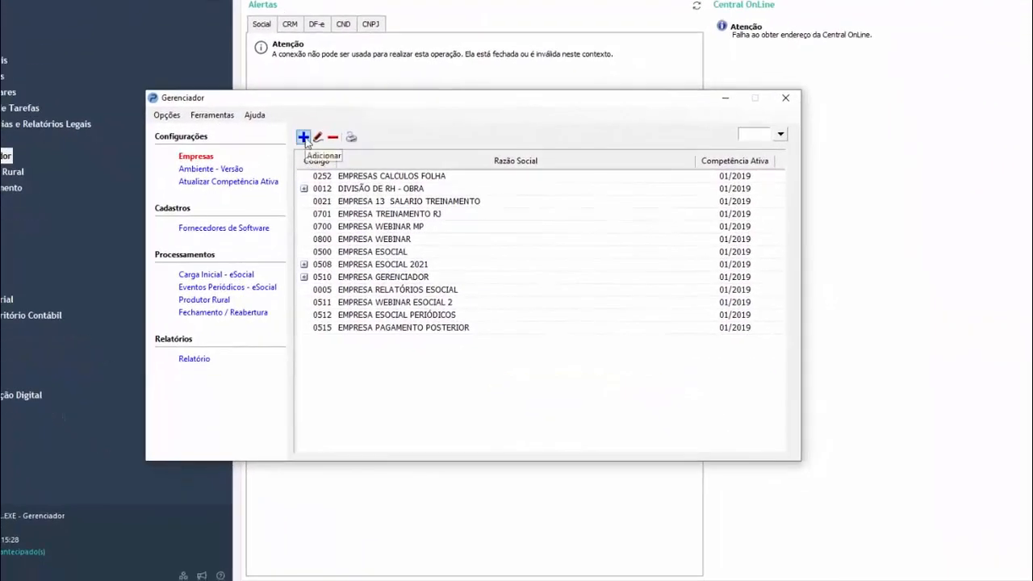
Start a new company registration in the Gerenciador and load the company with code 516
{"action": "left_click", "coordinate": [304, 138]}
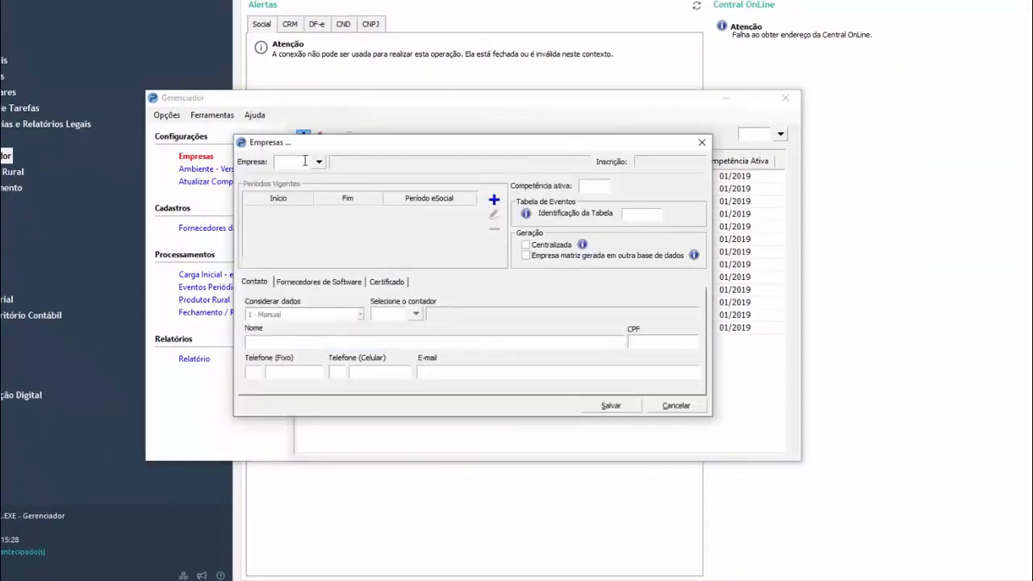
{"action": "type", "text": "516"}
{"action": "key", "text": "Return"}
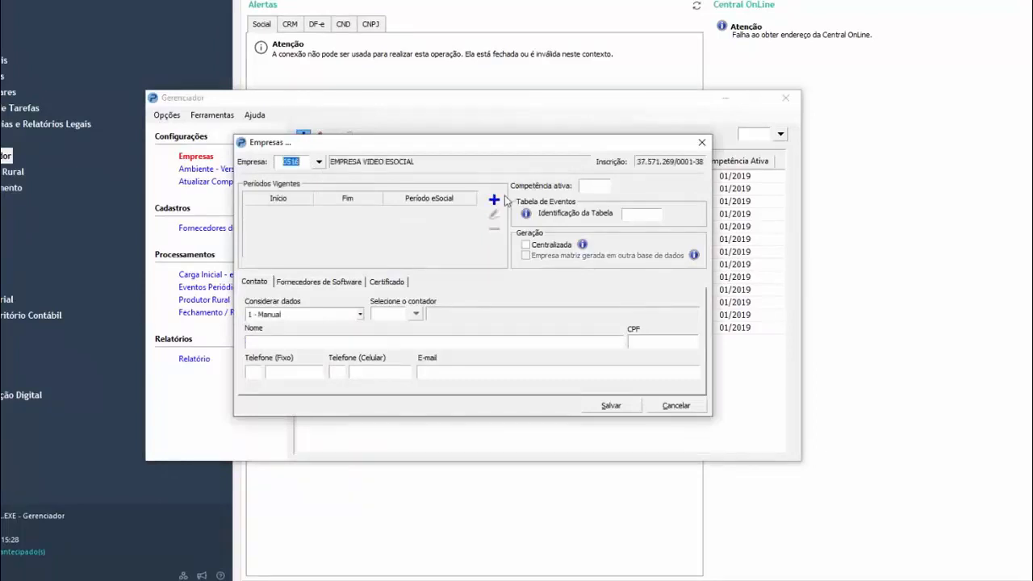
Start a new validity period for the company and set phase 1 - Eventos Iniciais/Tabelas to the 1 - Produção environment
{"action": "left_click", "coordinate": [494, 199]}
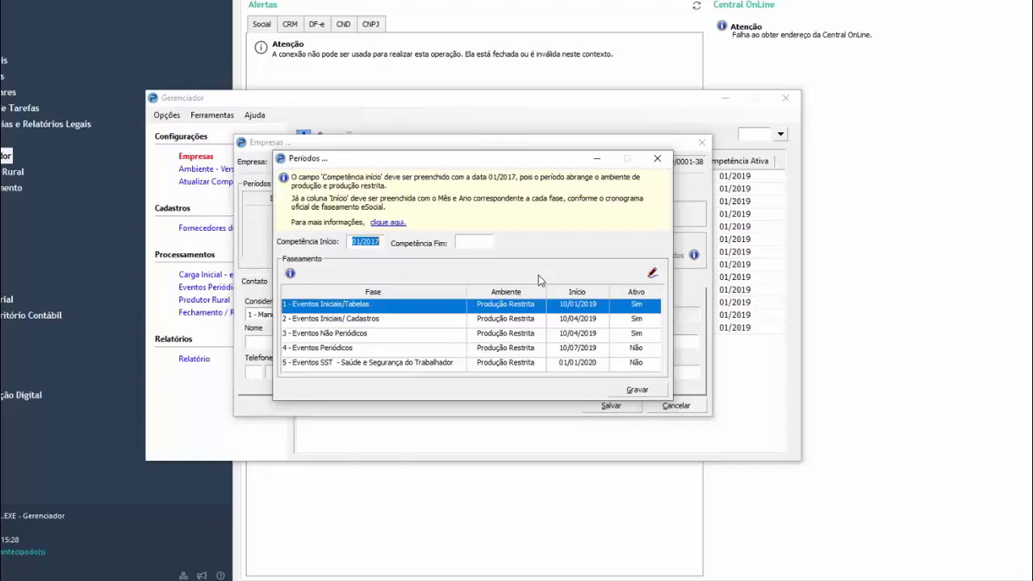
{"action": "left_click", "coordinate": [380, 243]}
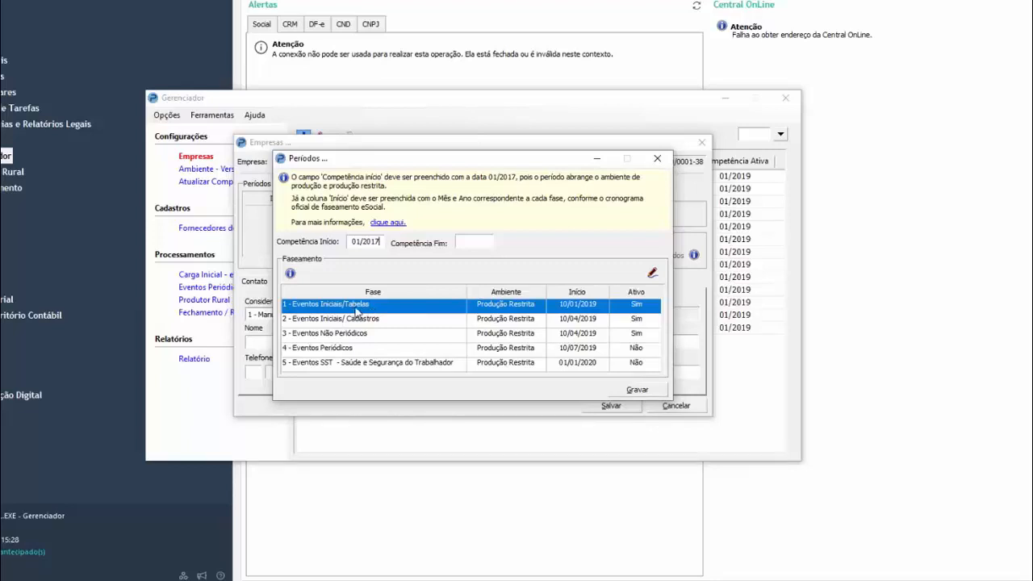
{"action": "double_click", "coordinate": [436, 312]}
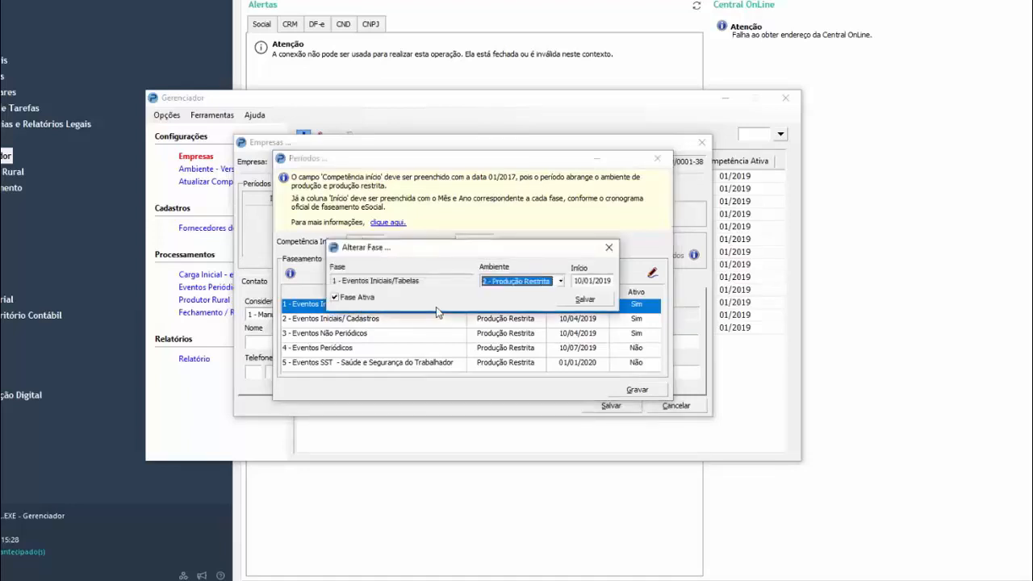
{"action": "left_click", "coordinate": [560, 281]}
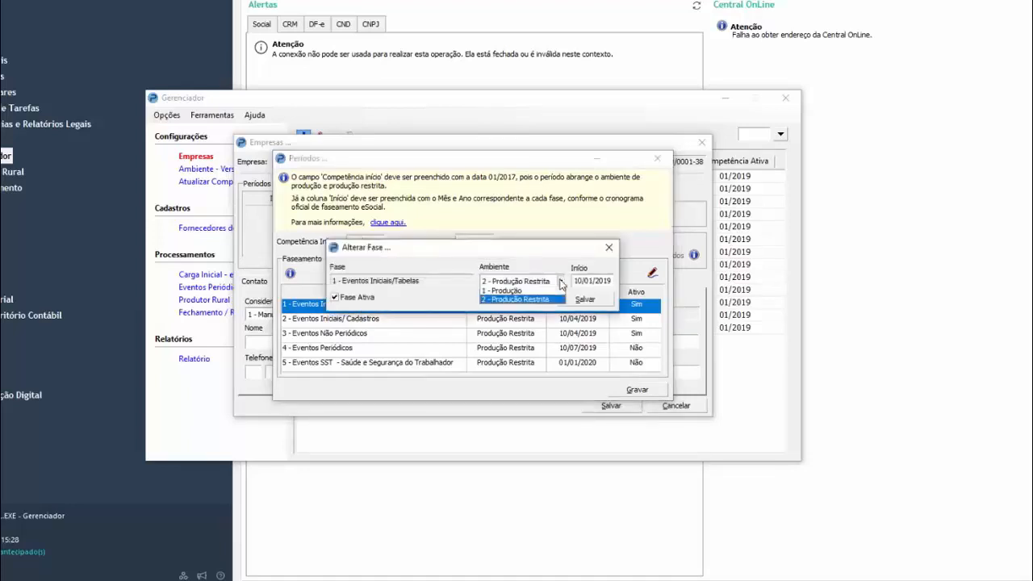
{"action": "left_click", "coordinate": [529, 294]}
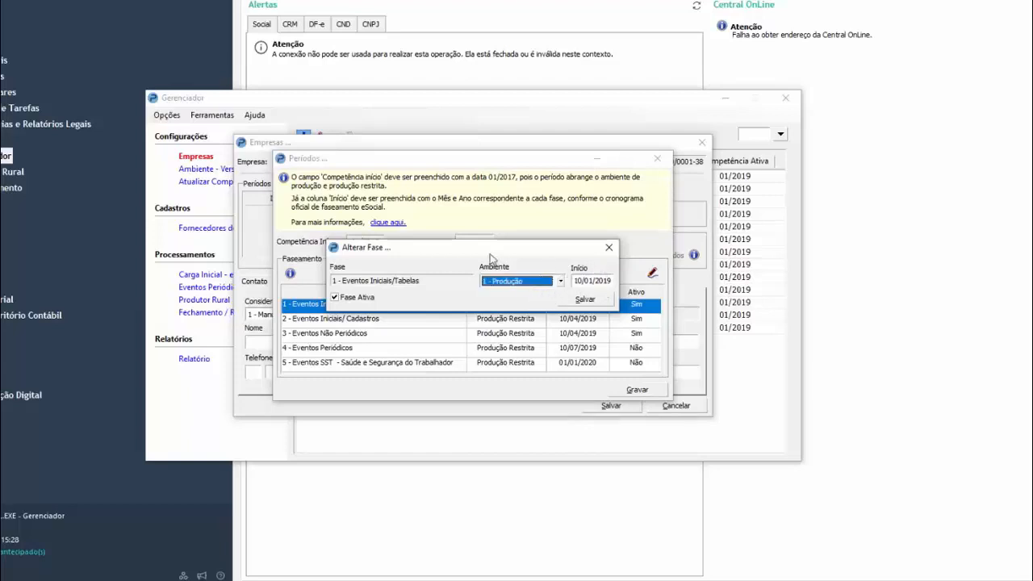
{"action": "left_click_drag", "start_coordinate": [492, 260], "coordinate": [489, 229]}
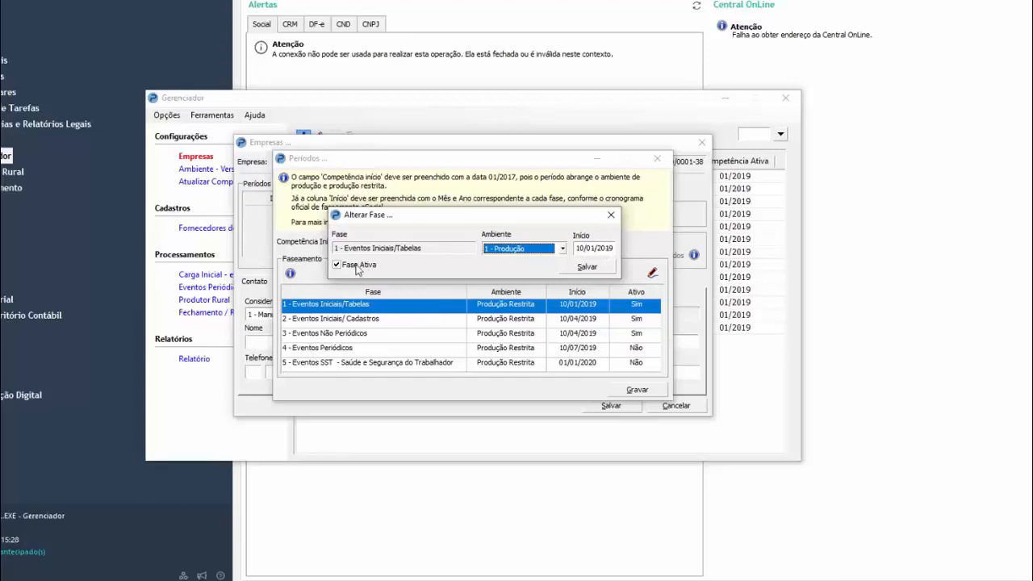
{"action": "left_click", "coordinate": [587, 268]}
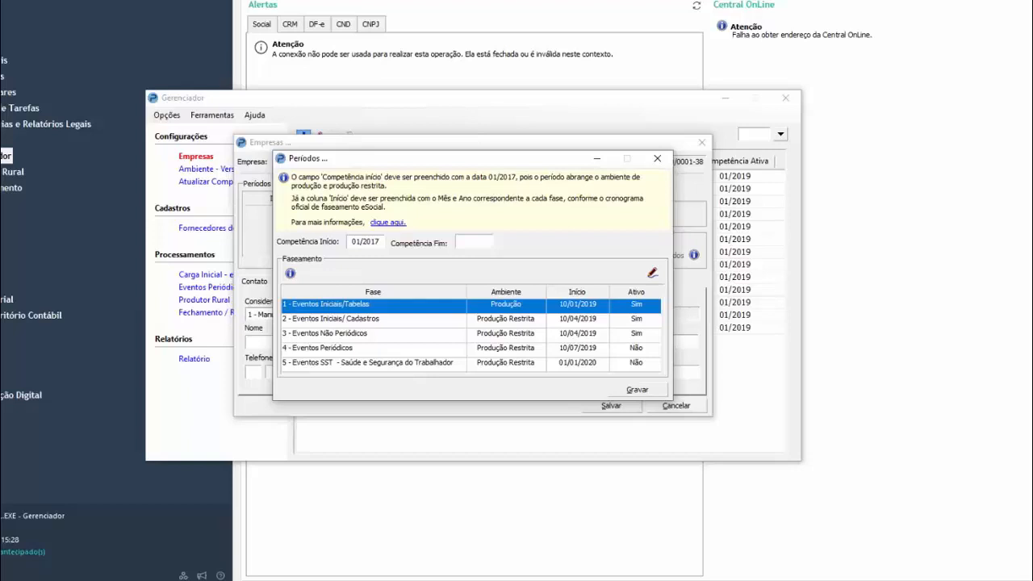
Set the environment of phase 2 - Eventos Iniciais/Cadastros to 1 - Produção and save the phase
{"action": "left_click", "coordinate": [381, 319]}
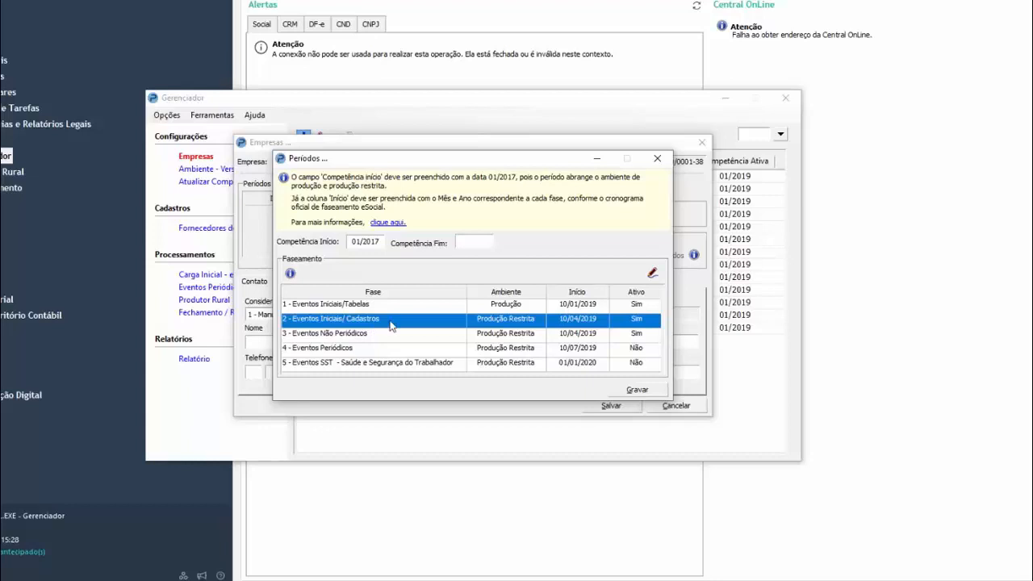
{"action": "double_click", "coordinate": [391, 324]}
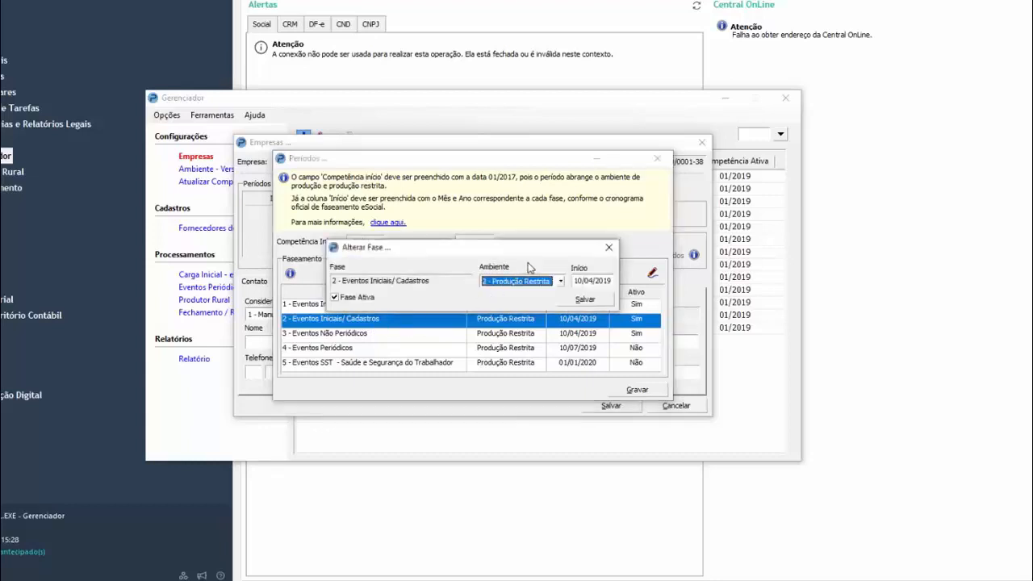
{"action": "left_click", "coordinate": [560, 281]}
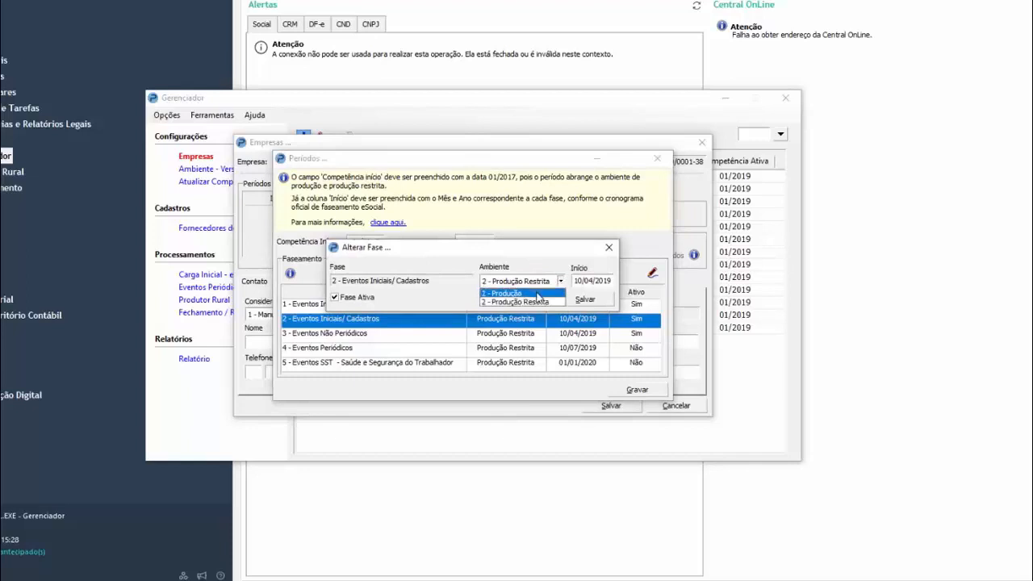
{"action": "left_click", "coordinate": [539, 292]}
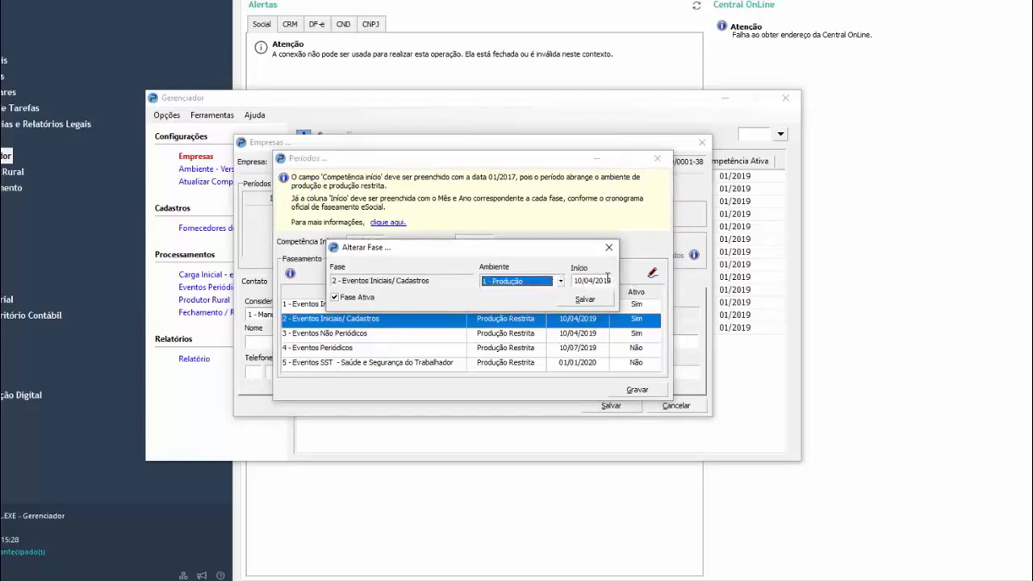
{"action": "left_click_drag", "start_coordinate": [550, 250], "coordinate": [554, 236]}
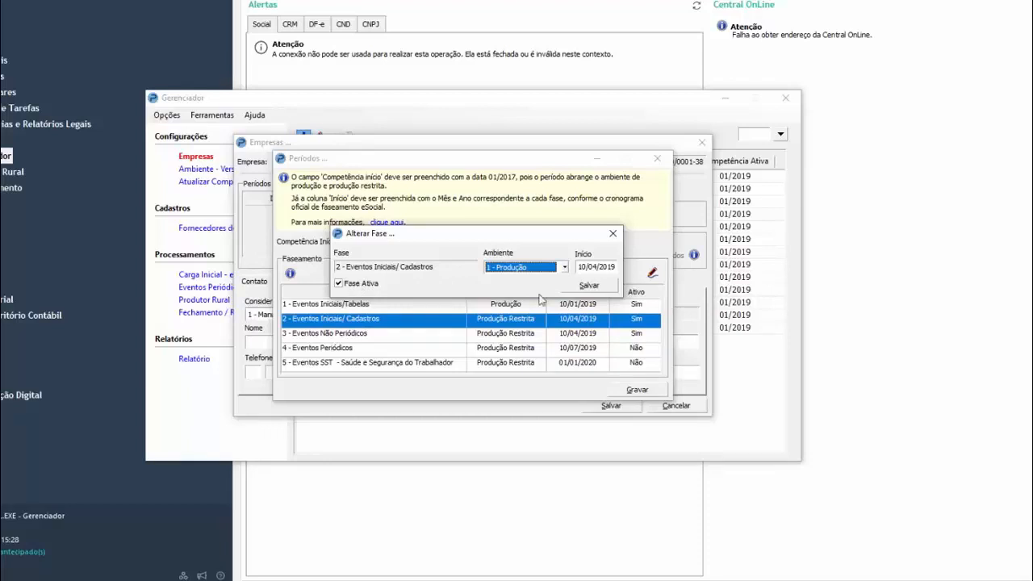
{"action": "left_click", "coordinate": [607, 288]}
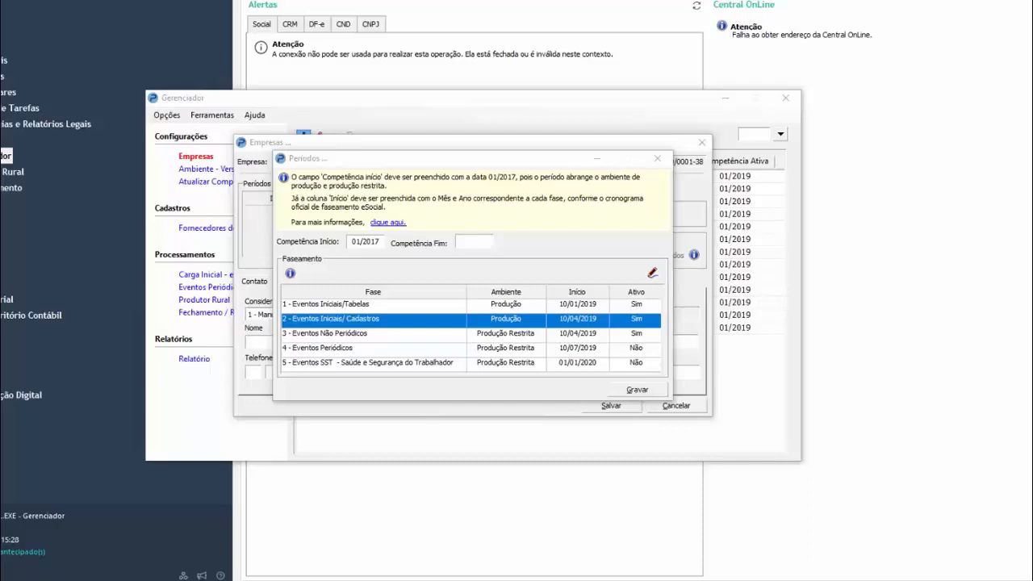
Set the environment of phase 3 - Eventos Não Periódicos to 1 - Produção and save the phase
{"action": "key", "text": "Down"}
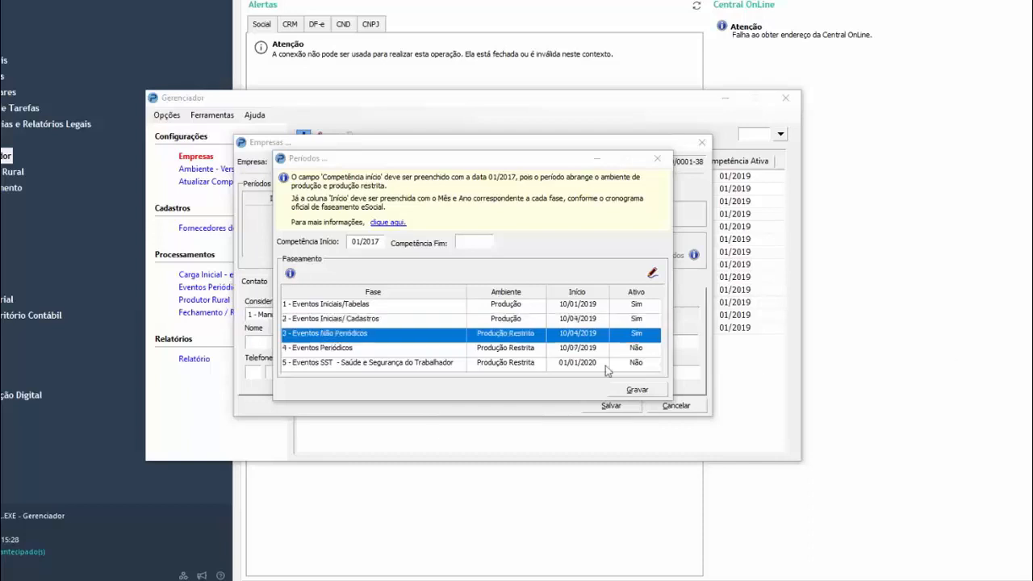
{"action": "double_click", "coordinate": [413, 336]}
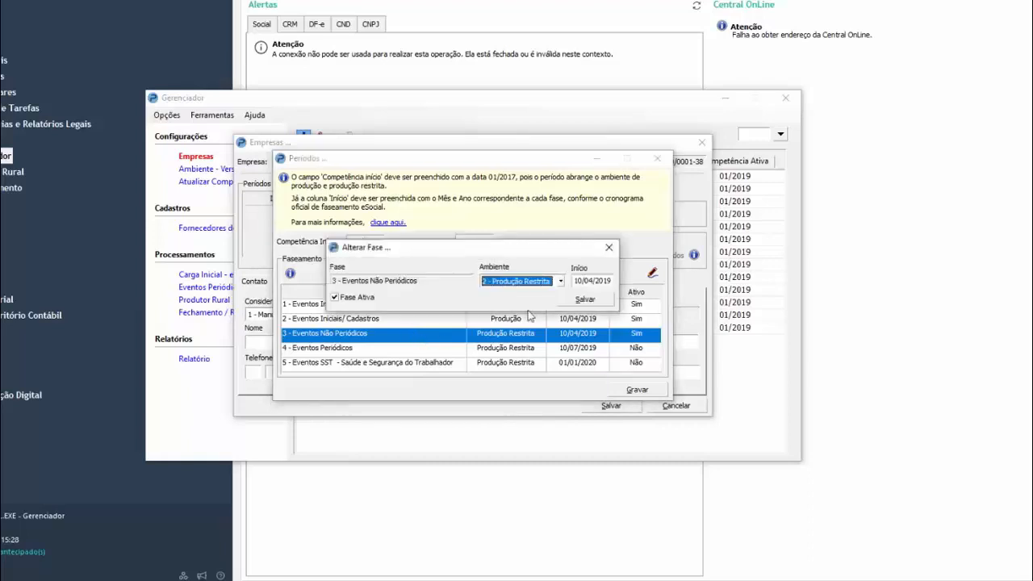
{"action": "left_click", "coordinate": [560, 281]}
{"action": "left_click", "coordinate": [525, 294]}
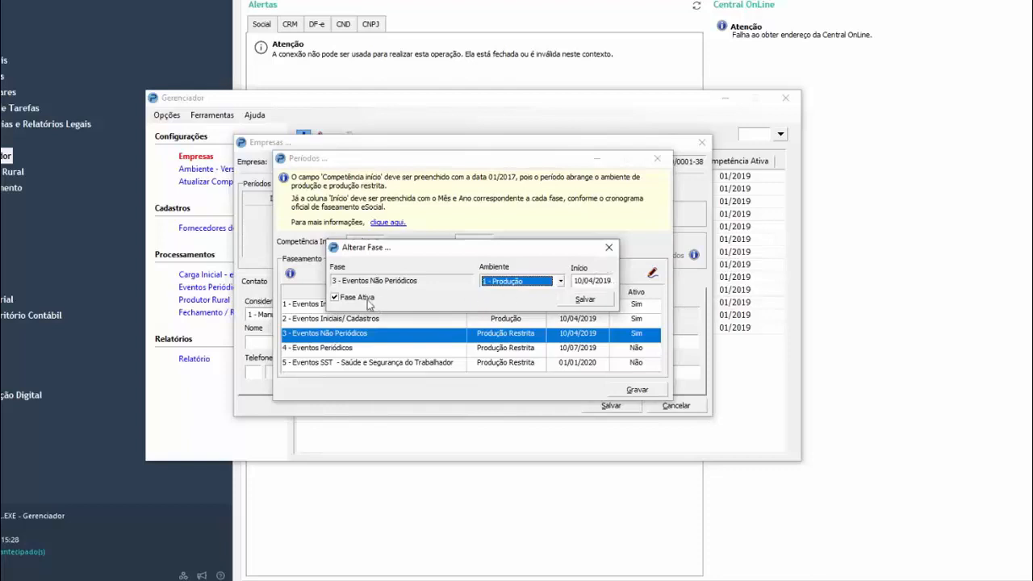
{"action": "left_click", "coordinate": [594, 299]}
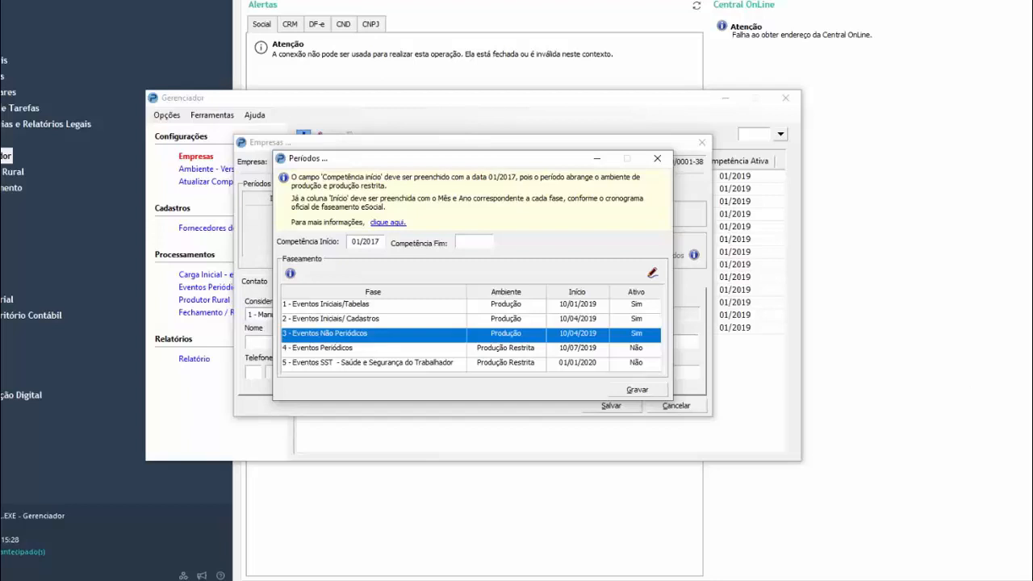
Set phase 4 - Eventos Periódicos to 1 - Produção with start date 10/05/2021, mark it as active and save it
{"action": "left_click", "coordinate": [378, 352]}
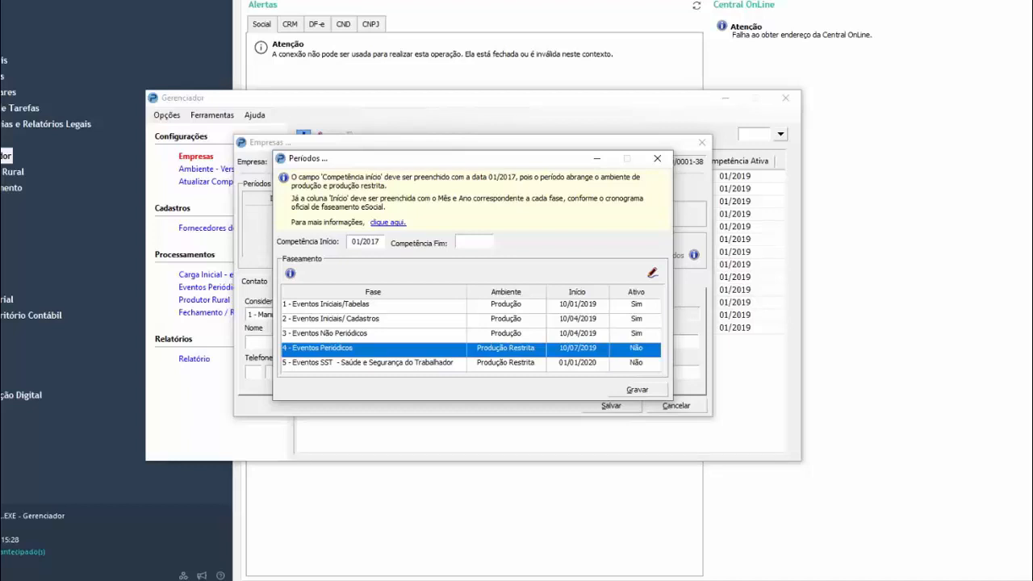
{"action": "double_click", "coordinate": [453, 353]}
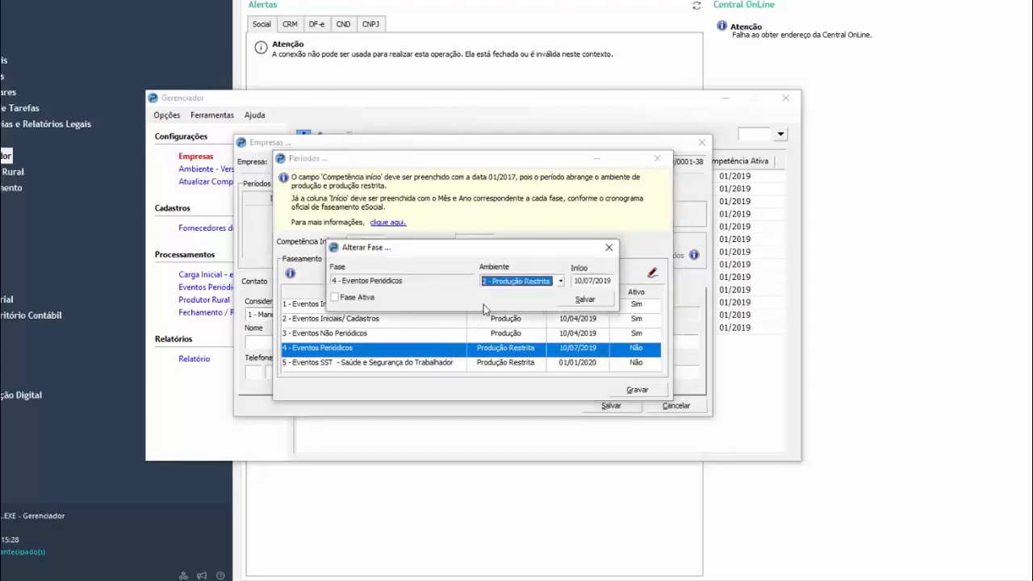
{"action": "left_click", "coordinate": [523, 282]}
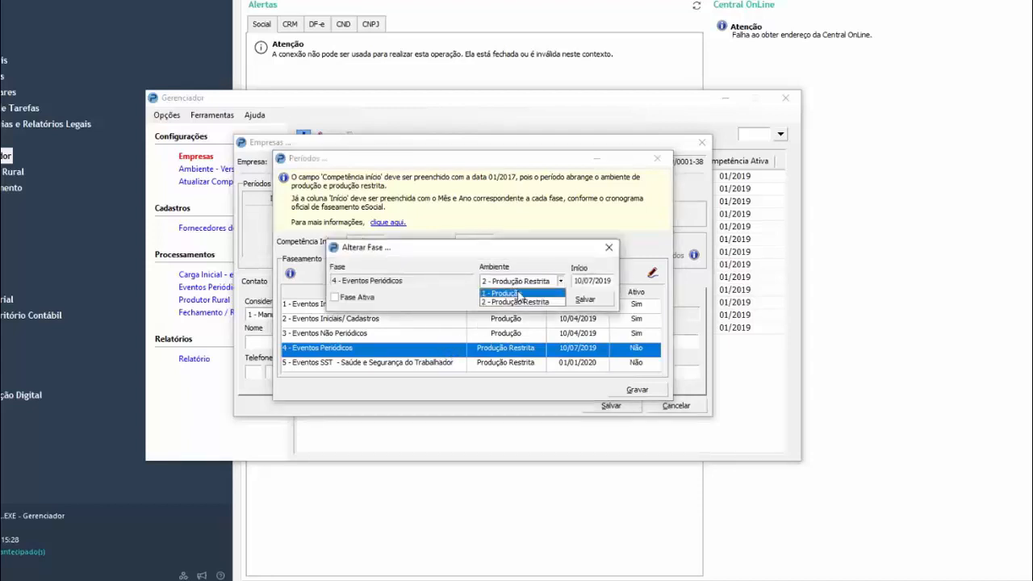
{"action": "left_click", "coordinate": [520, 294]}
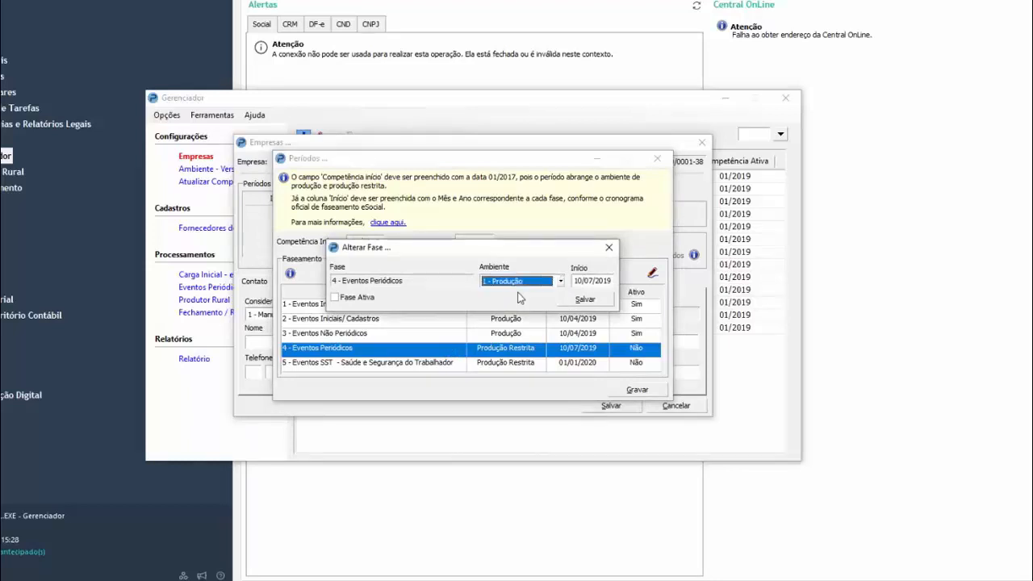
{"action": "left_click_drag", "start_coordinate": [572, 280], "coordinate": [618, 280]}
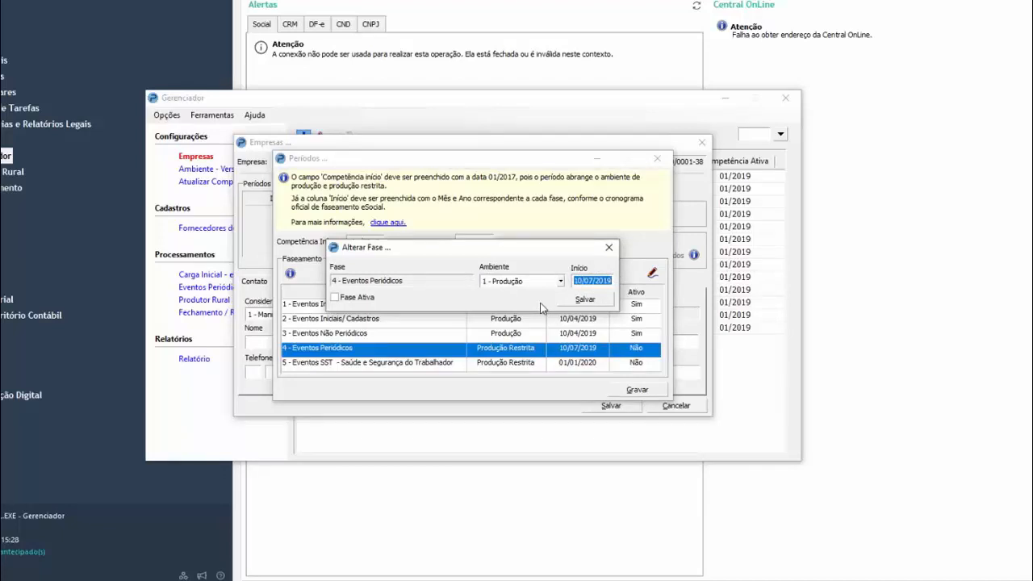
{"action": "type", "text": "10/05/2021"}
{"action": "left_click", "coordinate": [339, 301]}
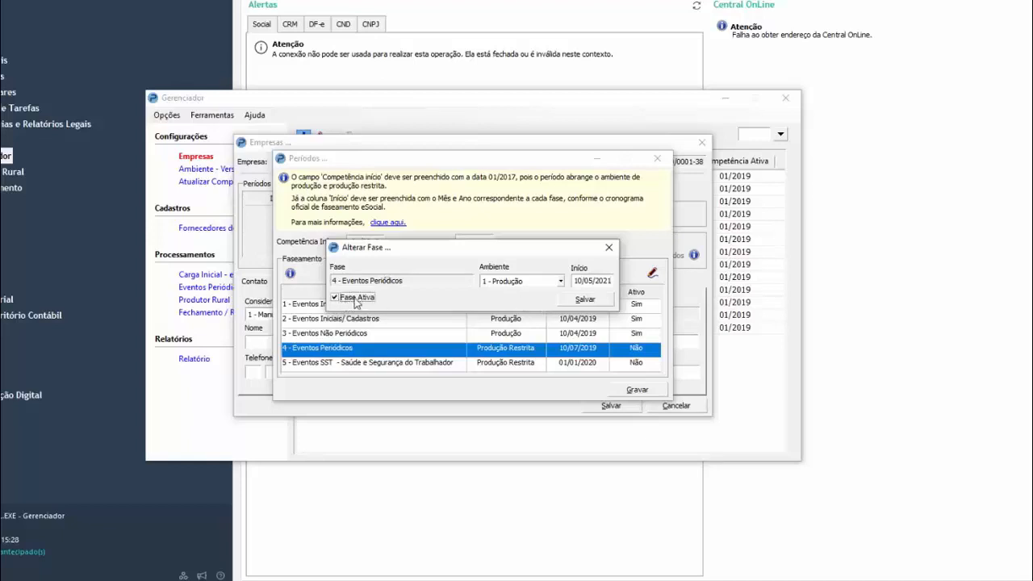
{"action": "left_click", "coordinate": [584, 301]}
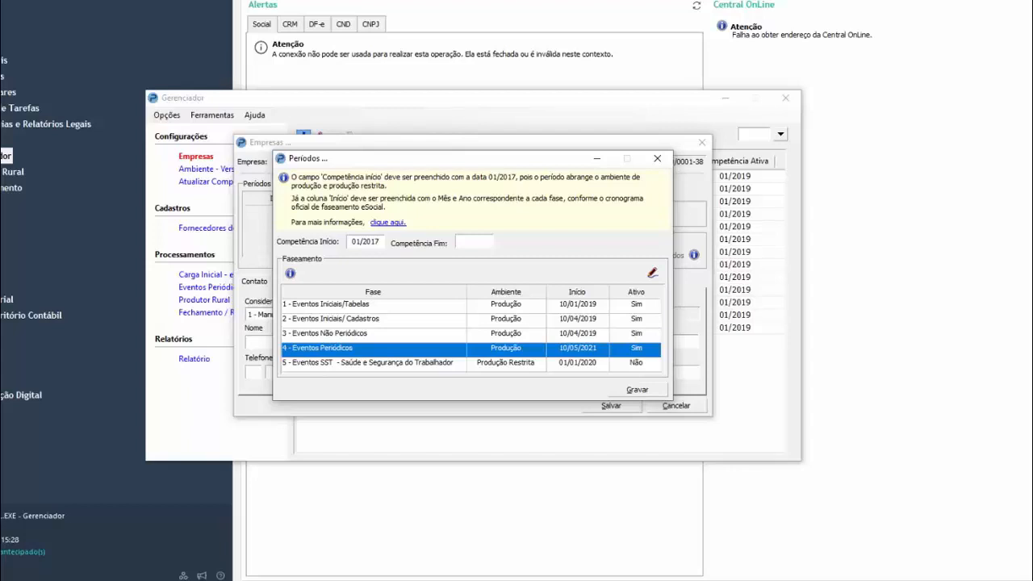
{"action": "double_click", "coordinate": [425, 352]}
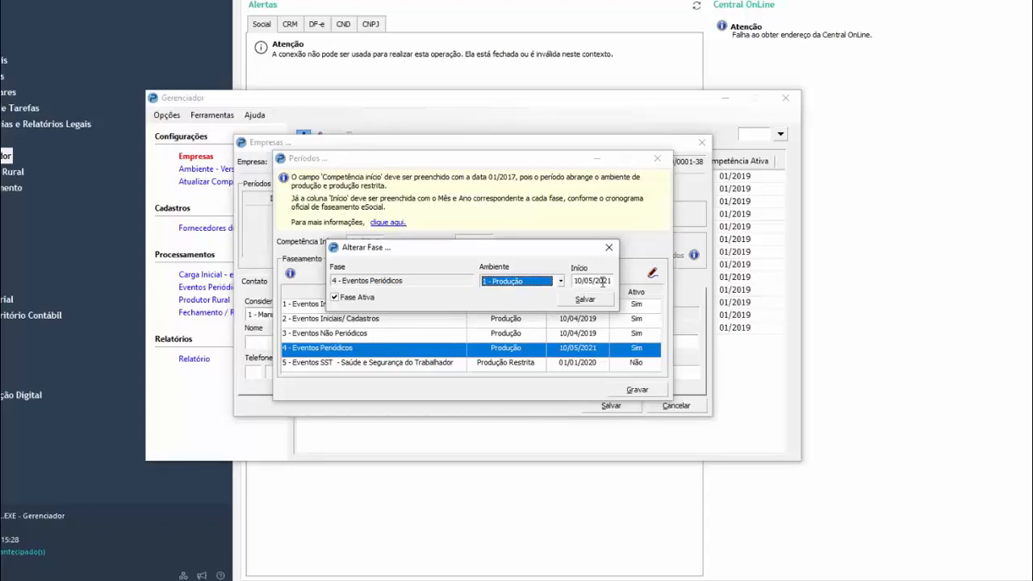
{"action": "left_click", "coordinate": [601, 300]}
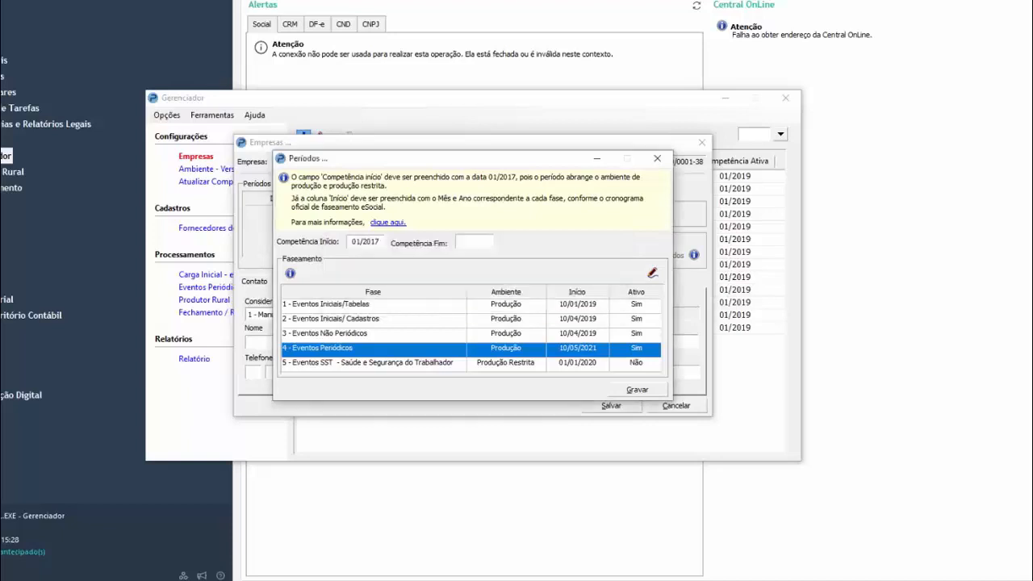
Record the period with its configured phases and confirm adding it to the company
{"action": "left_click", "coordinate": [340, 367]}
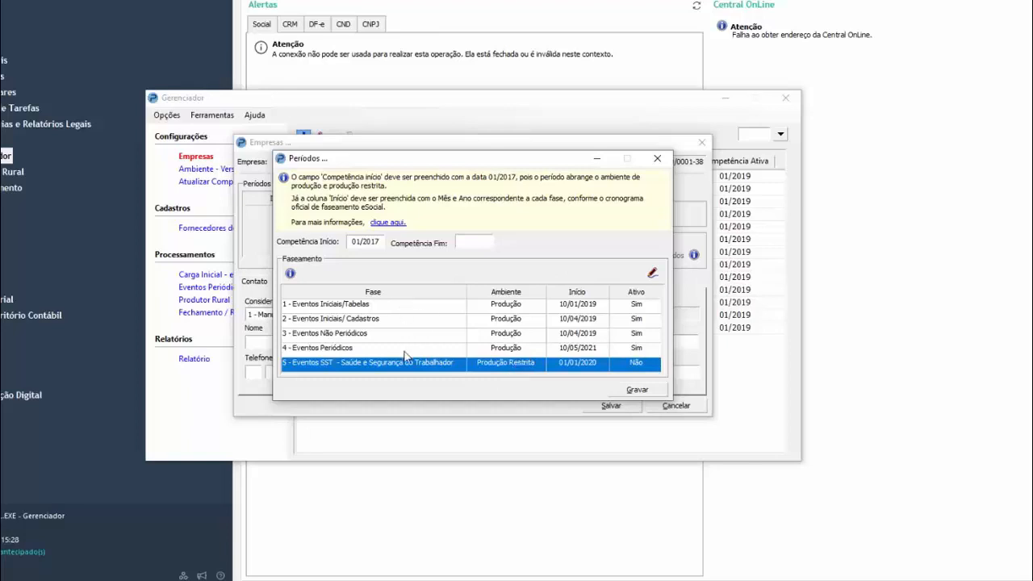
{"action": "left_click", "coordinate": [636, 390]}
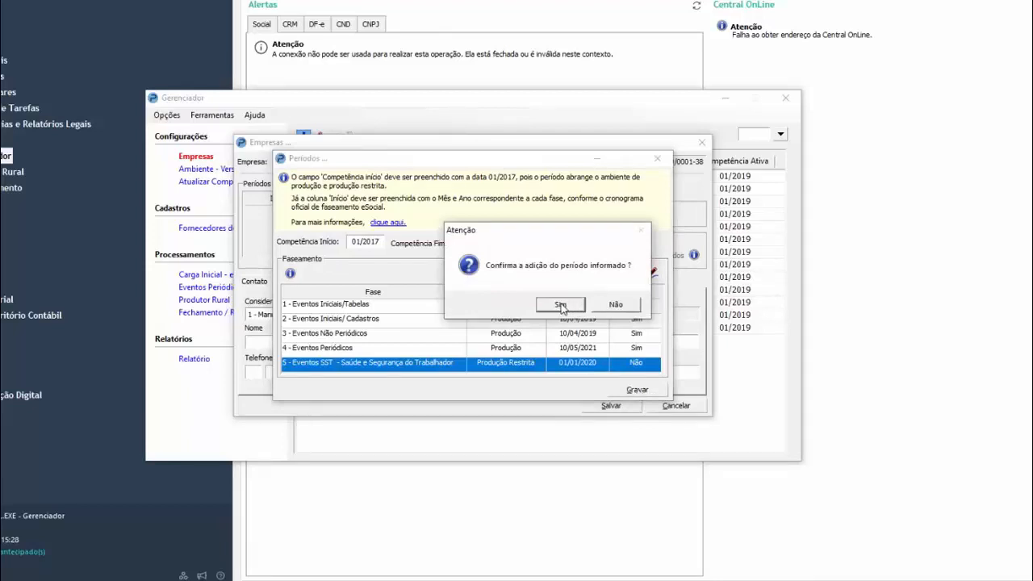
{"action": "left_click", "coordinate": [561, 305]}
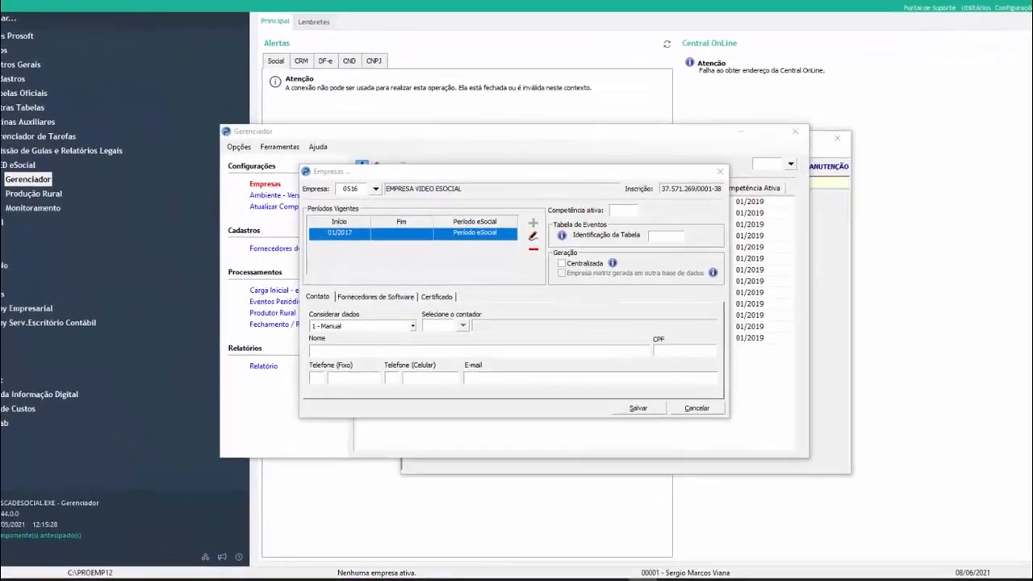
Look through the company's software supplier and certificate sections and return to the contact data
{"action": "left_click", "coordinate": [320, 289]}
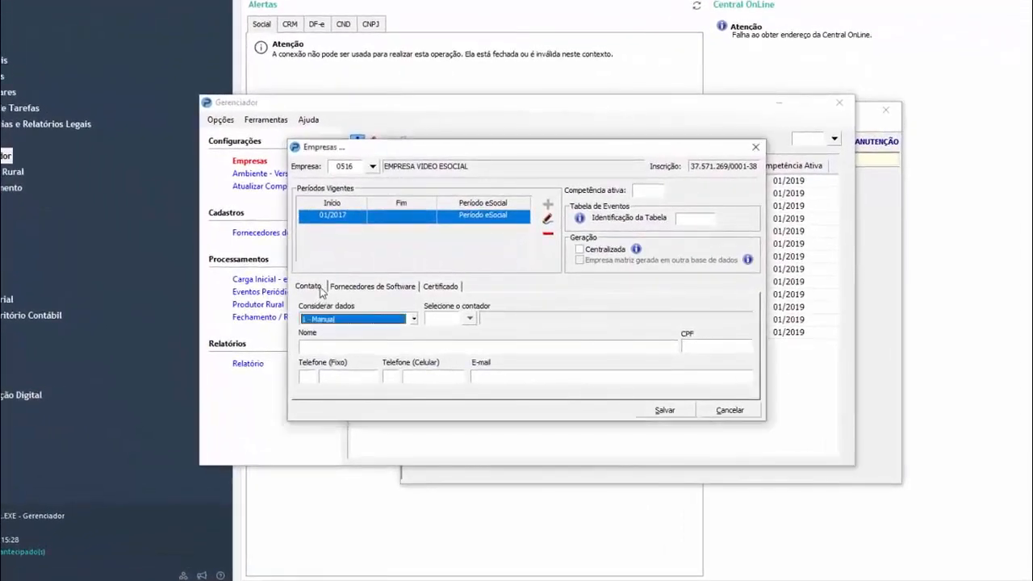
{"action": "left_click", "coordinate": [383, 288]}
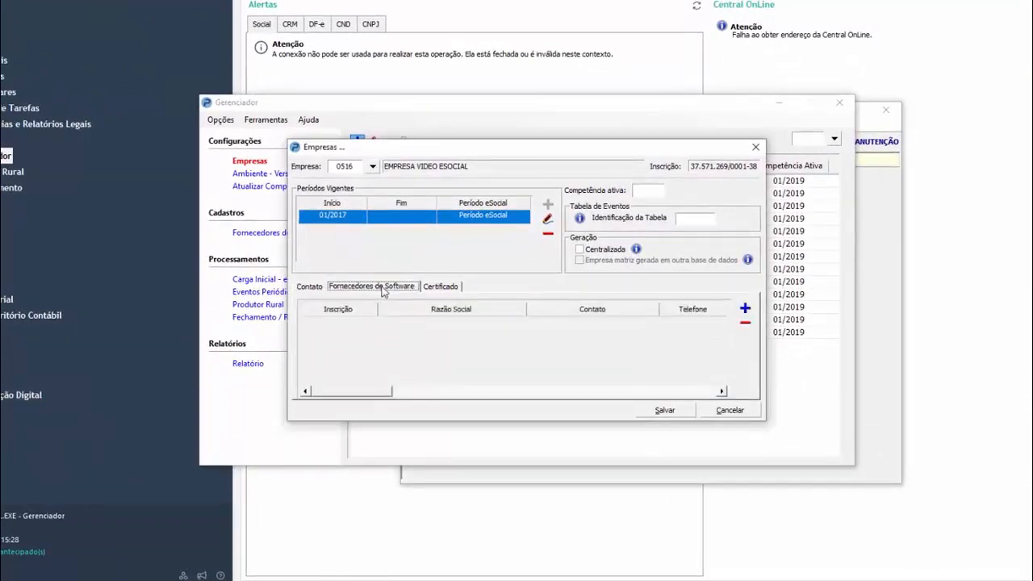
{"action": "left_click", "coordinate": [445, 287]}
{"action": "left_click", "coordinate": [309, 288]}
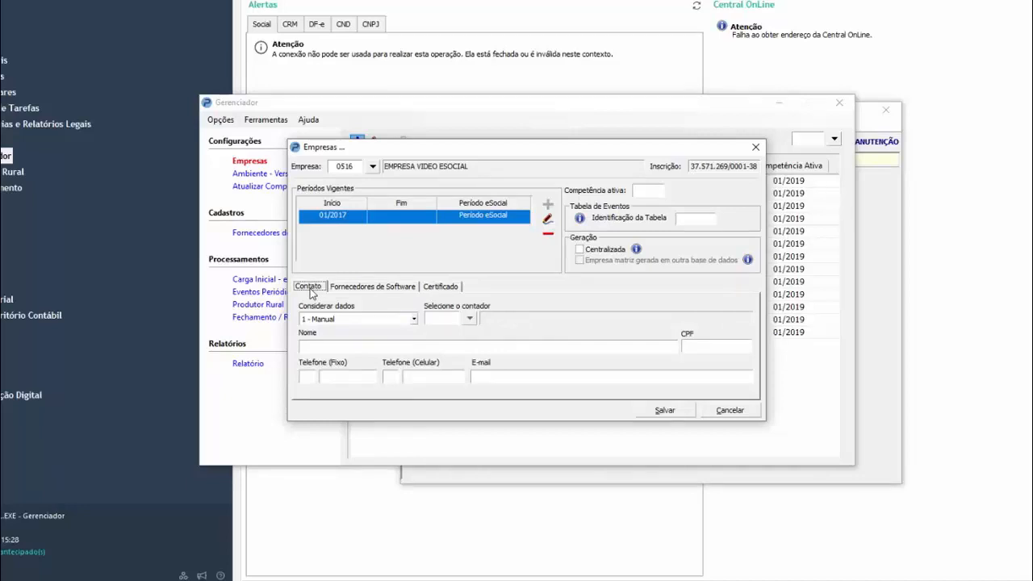
Fill the company's contact data from option 2 - Representante Legal
{"action": "left_click", "coordinate": [376, 346]}
{"action": "left_click", "coordinate": [387, 320]}
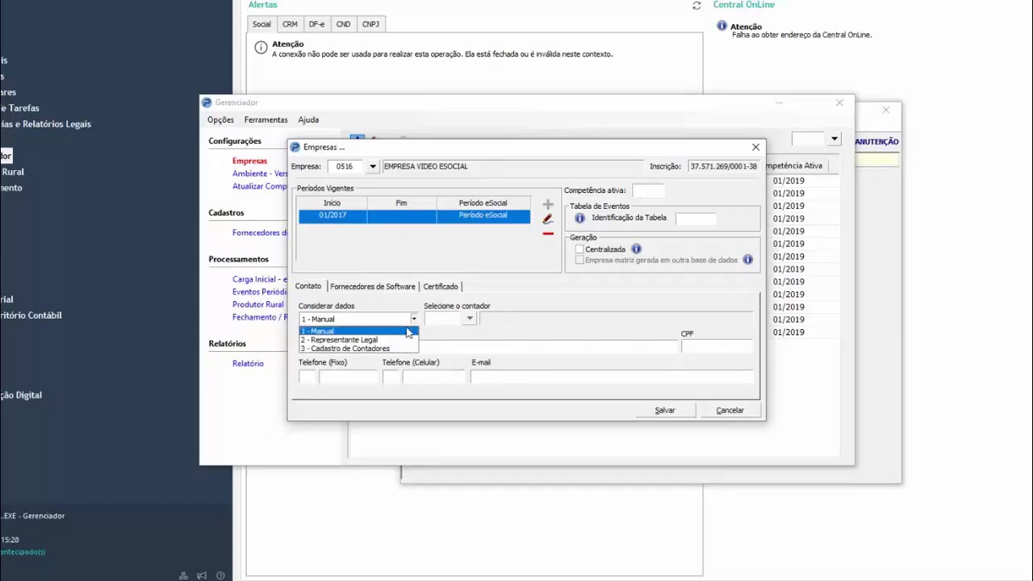
{"action": "left_click", "coordinate": [393, 340]}
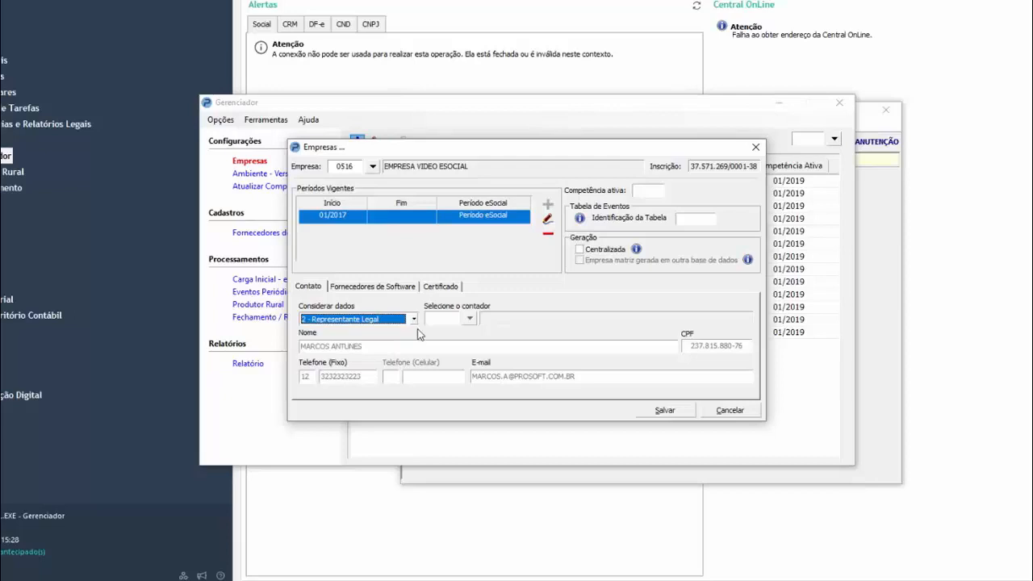
Take the contact data from 3 - Cadastro de Contadores and choose the accountant with code 01
{"action": "left_click", "coordinate": [413, 318]}
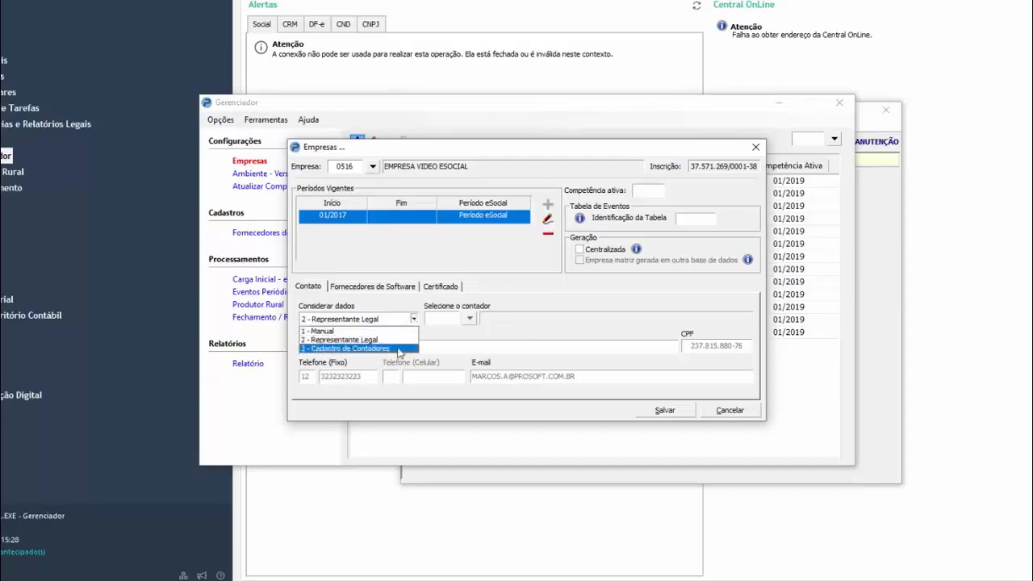
{"action": "left_click", "coordinate": [400, 348]}
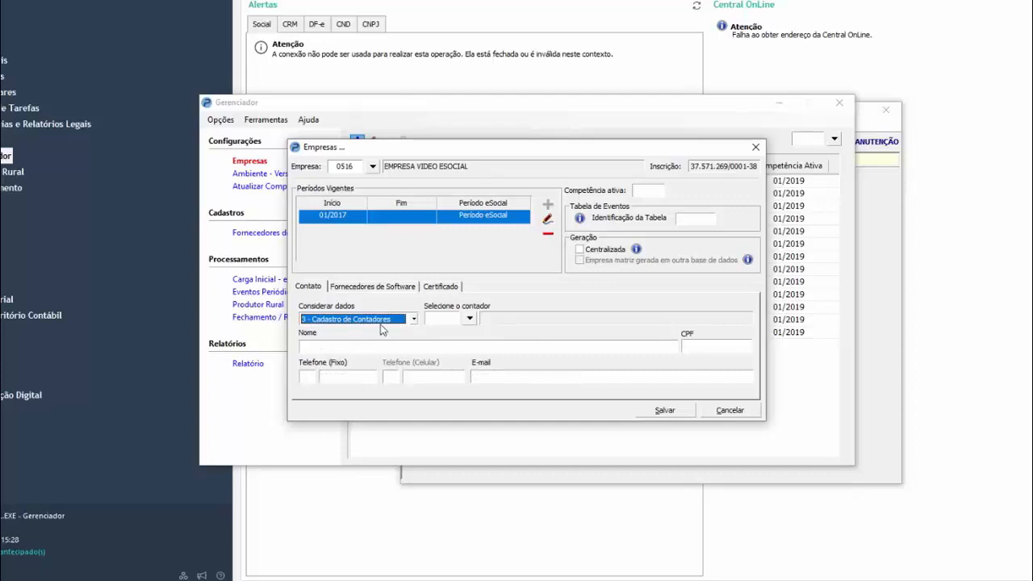
{"action": "left_click", "coordinate": [470, 322]}
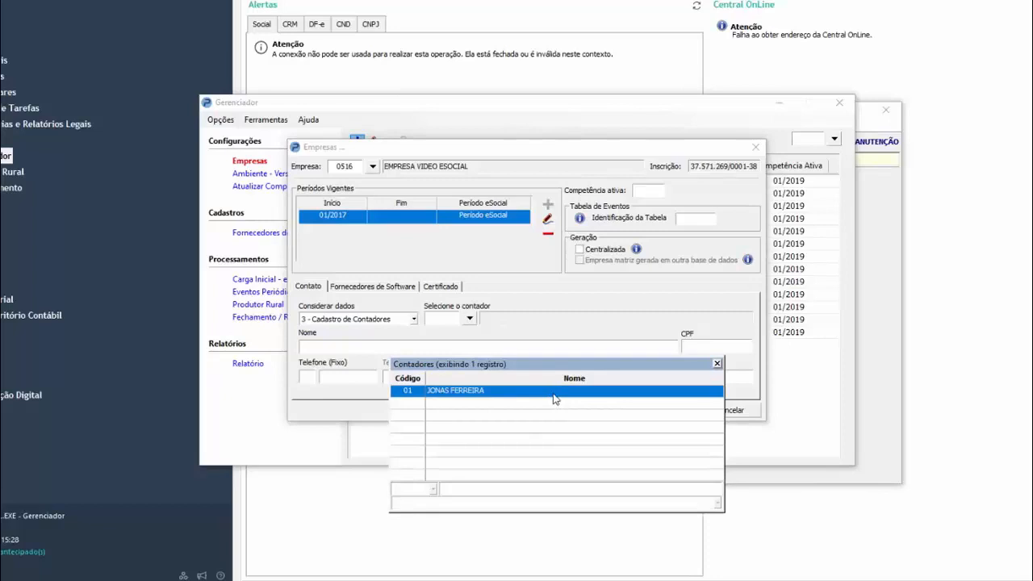
{"action": "double_click", "coordinate": [553, 398]}
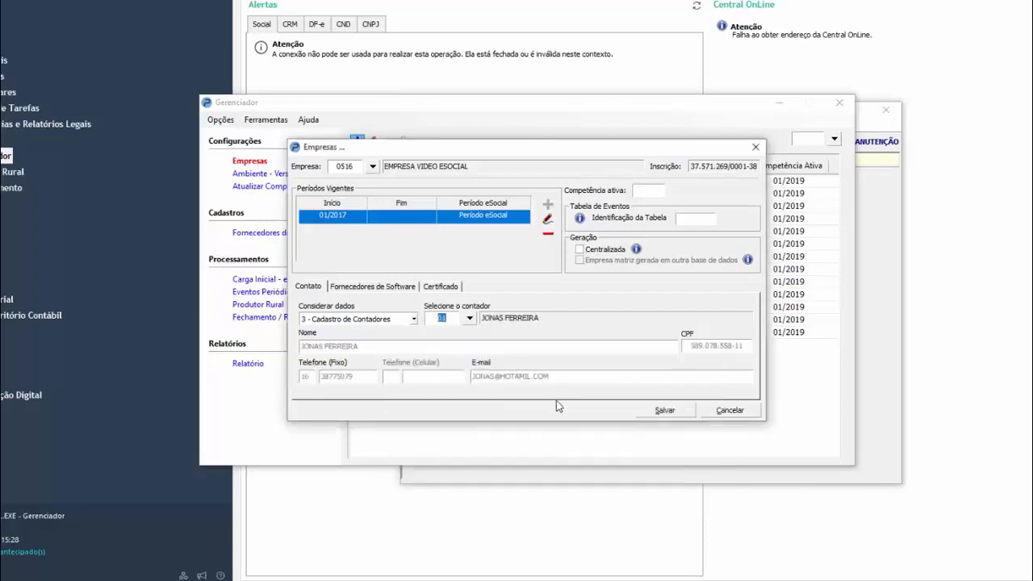
Add software supplier 001 Pista Tecnologia LTDA to the company and confirm the addition
{"action": "left_click", "coordinate": [376, 287]}
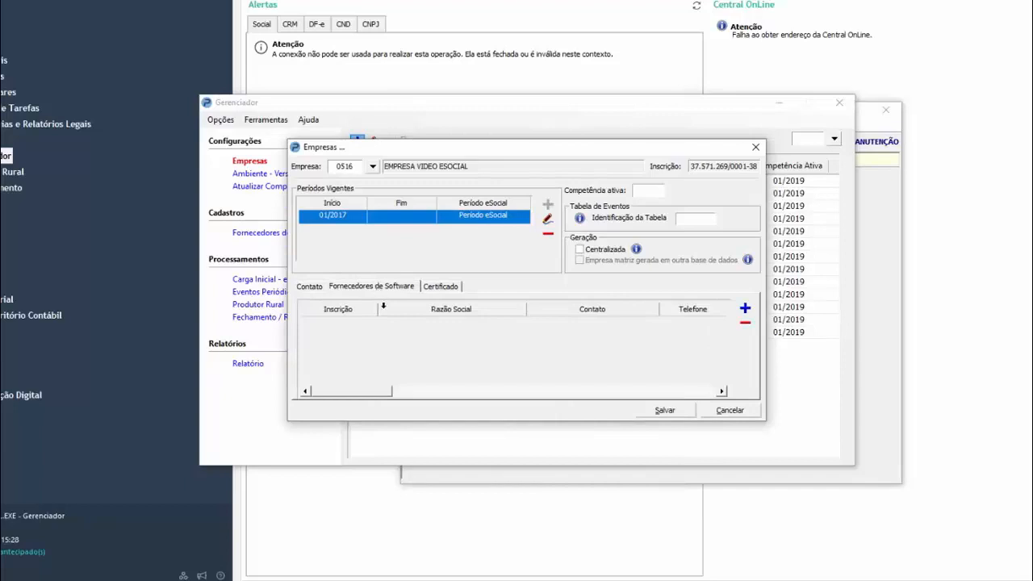
{"action": "left_click", "coordinate": [745, 309]}
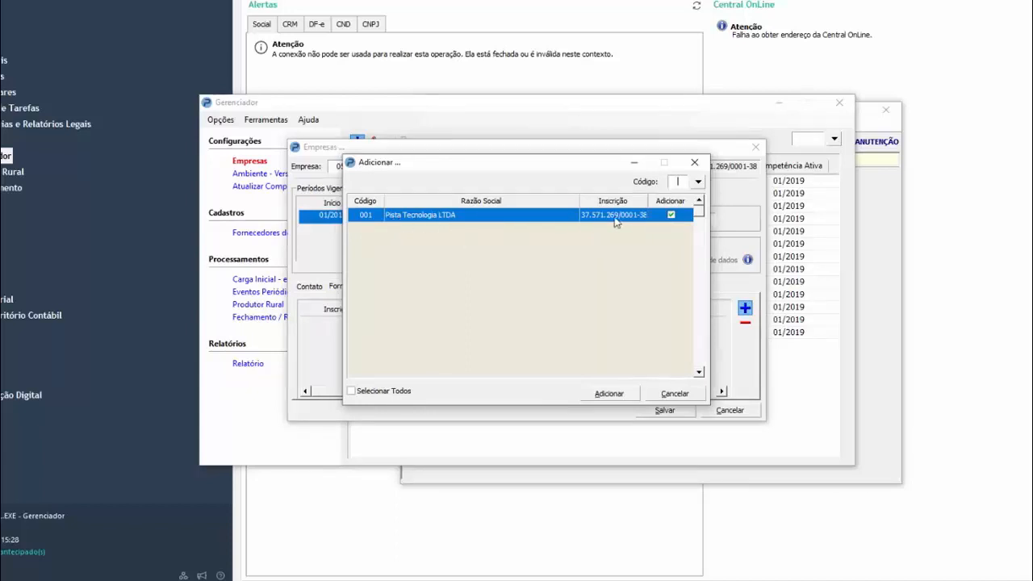
{"action": "left_click", "coordinate": [610, 394]}
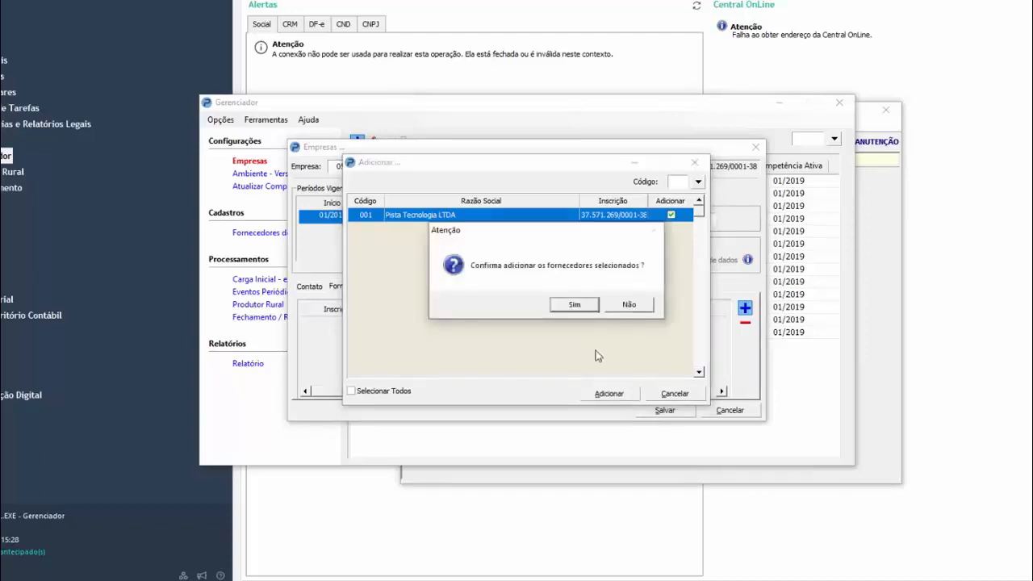
{"action": "key", "text": "Return"}
Set the company's certificate type to A1, load the .pfx certificate file and start entering its password
{"action": "left_click", "coordinate": [440, 287]}
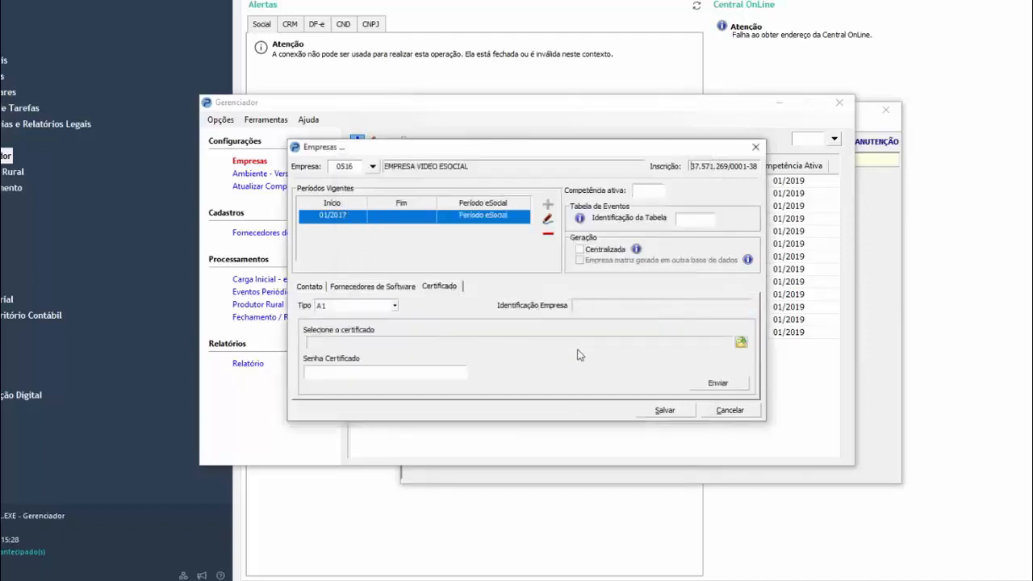
{"action": "left_click", "coordinate": [380, 307]}
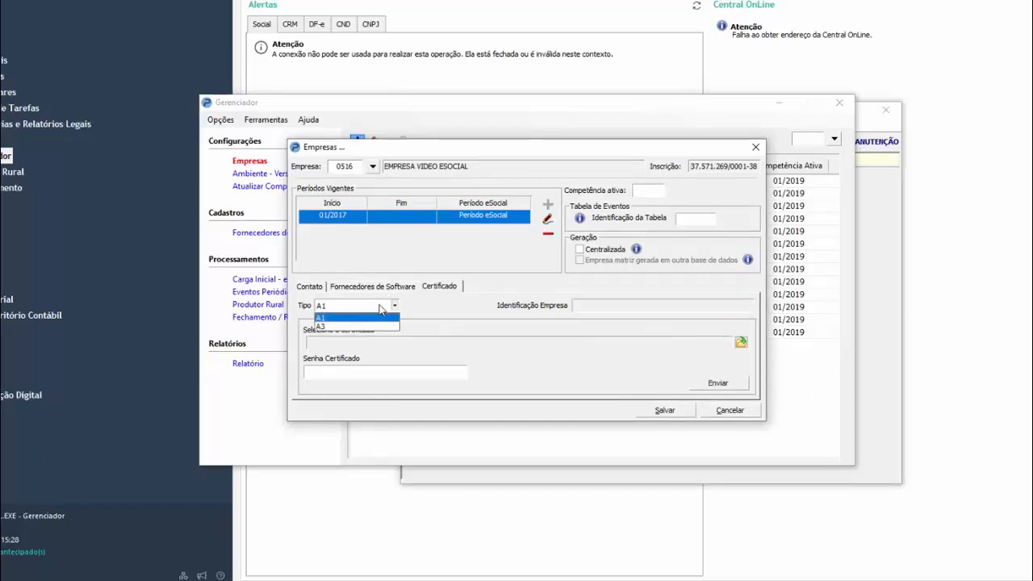
{"action": "left_click", "coordinate": [359, 317]}
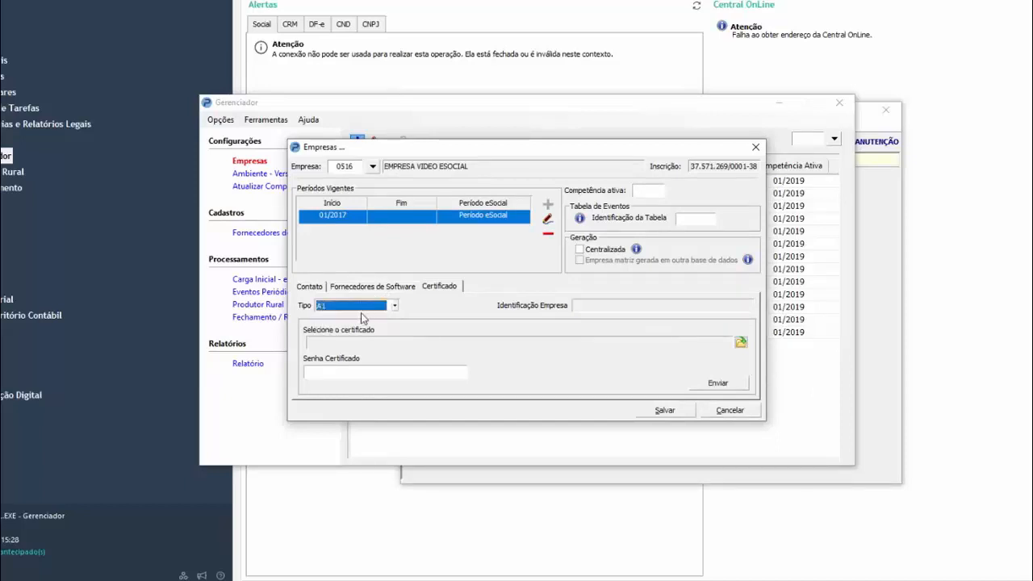
{"action": "left_click", "coordinate": [741, 343]}
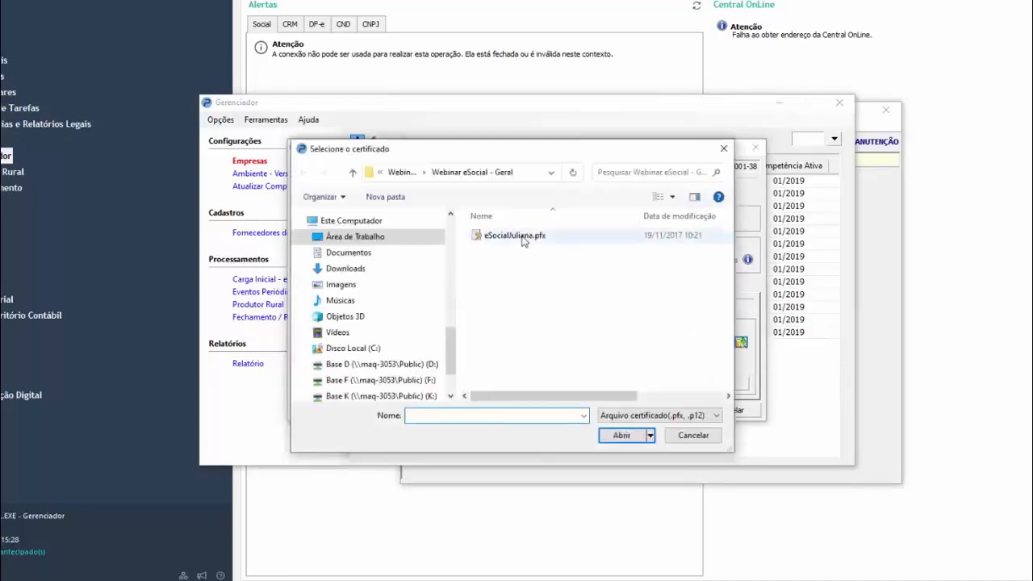
{"action": "double_click", "coordinate": [517, 236]}
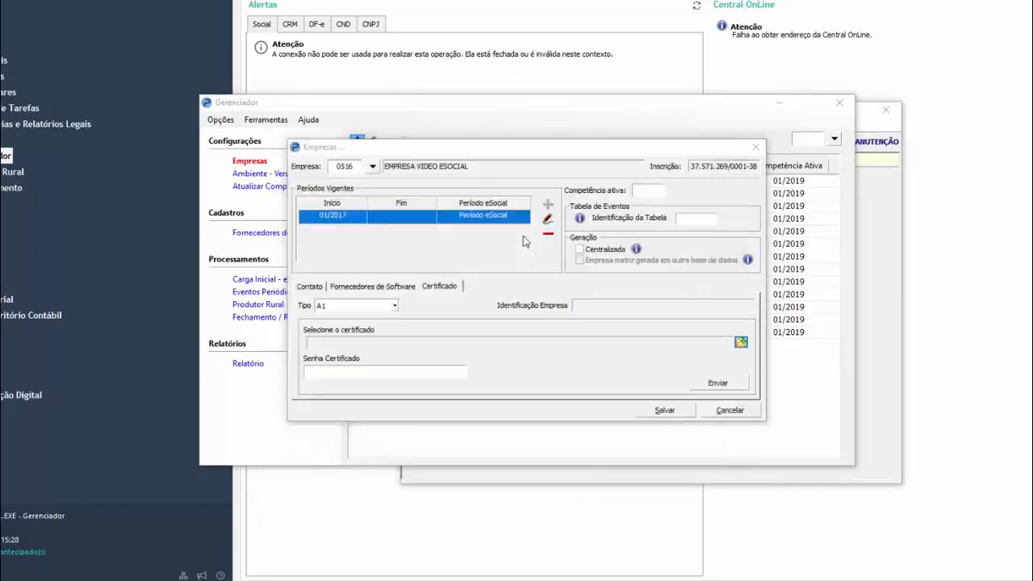
{"action": "left_click", "coordinate": [418, 373]}
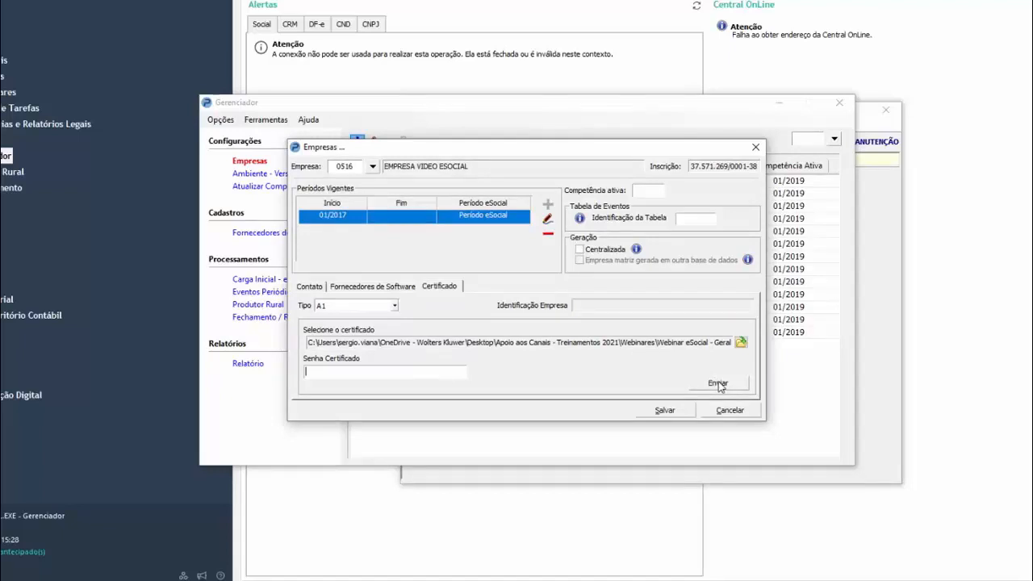
Try certificate type A3 with the Sub-Procuração option, and return the type to A1
{"action": "left_click", "coordinate": [359, 306]}
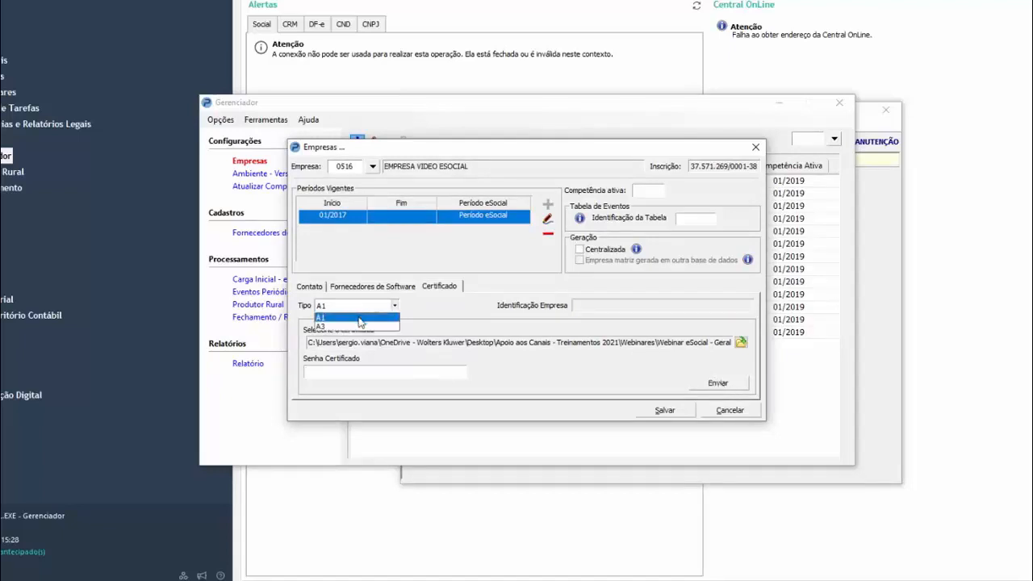
{"action": "left_click", "coordinate": [362, 327]}
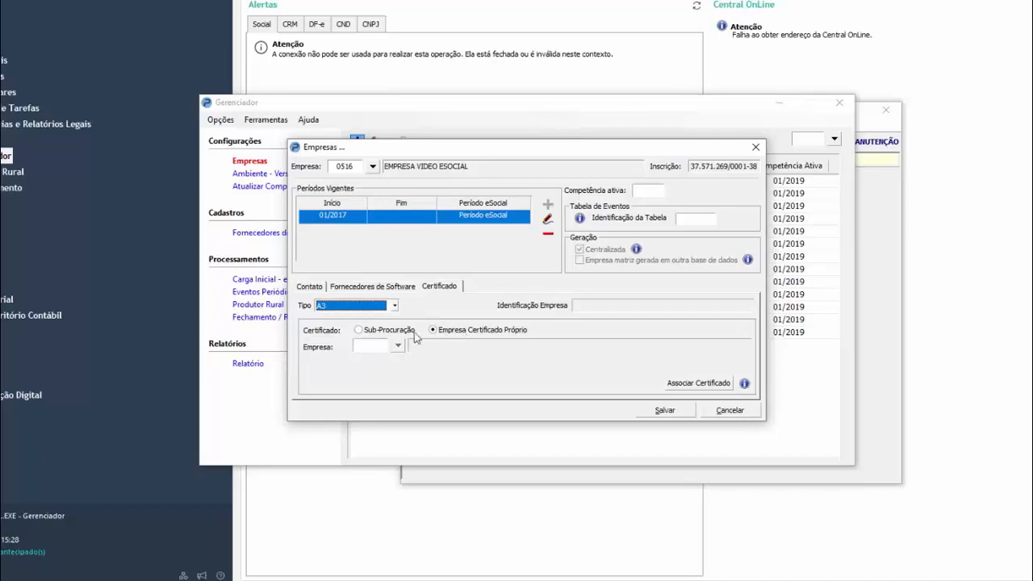
{"action": "left_click", "coordinate": [359, 334]}
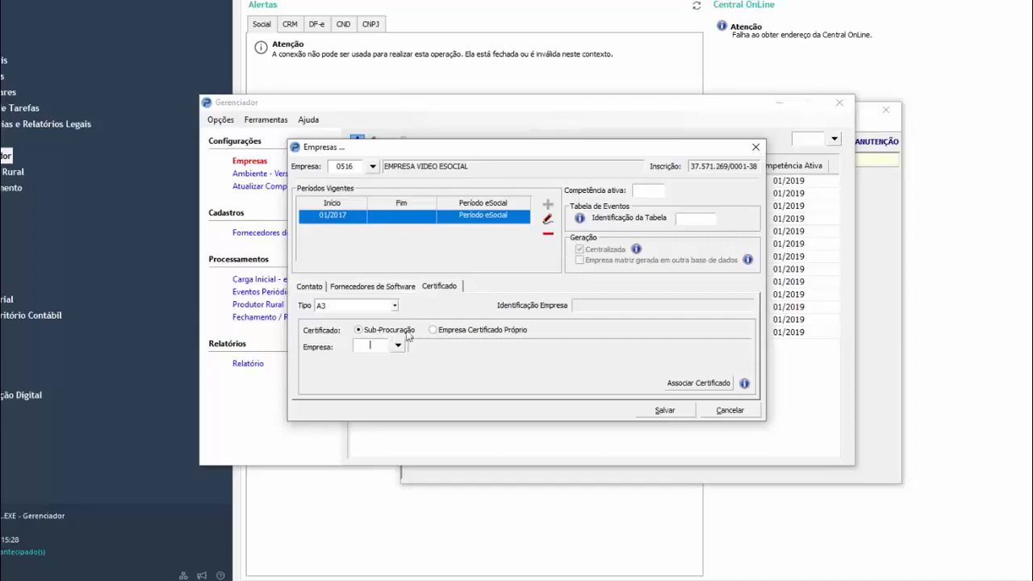
{"action": "left_click", "coordinate": [395, 308]}
{"action": "left_click", "coordinate": [379, 314]}
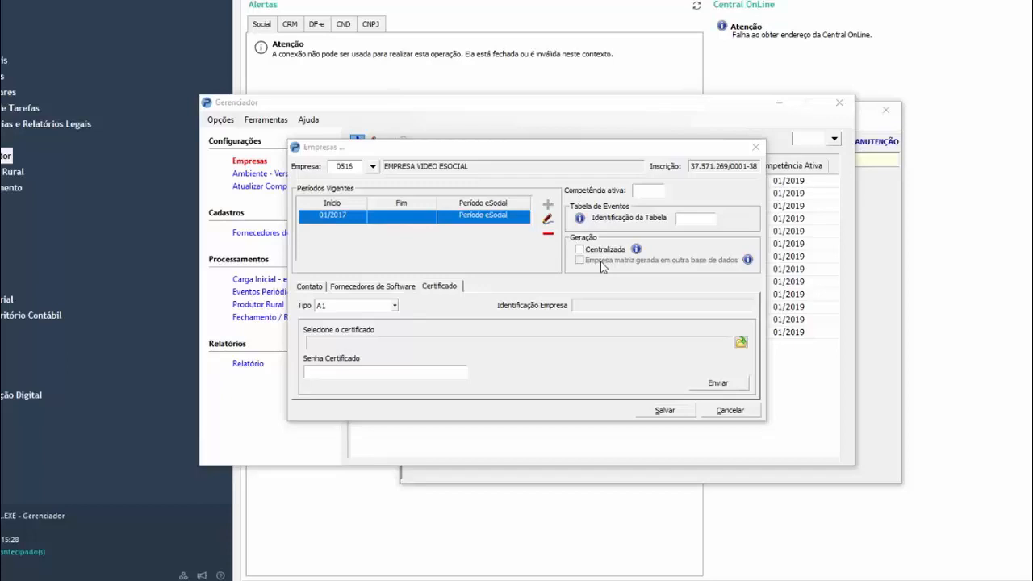
Set the company's active period (Competência ativa) to 01/2019 and enable Centralizada generation
{"action": "left_click", "coordinate": [654, 191]}
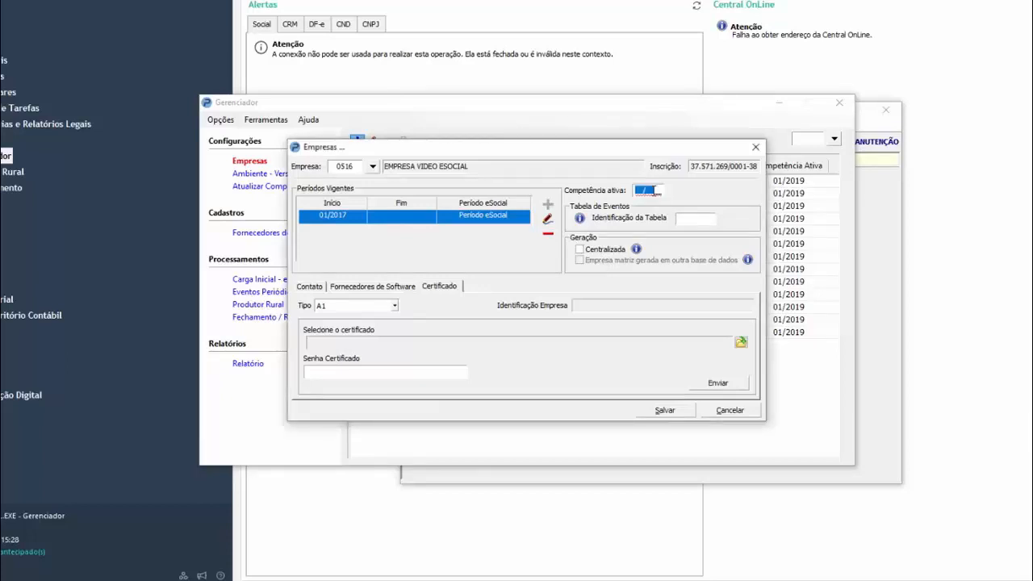
{"action": "type", "text": "012019"}
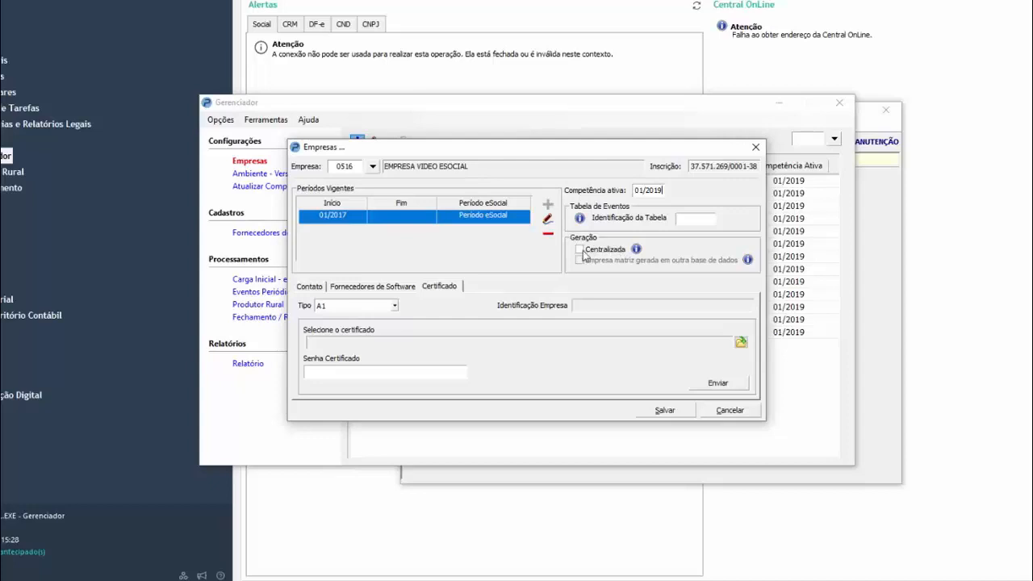
{"action": "left_click", "coordinate": [587, 251]}
Change the company's certificate type to A3, keeping the Empresa Certificado Próprio option
{"action": "left_click", "coordinate": [355, 305]}
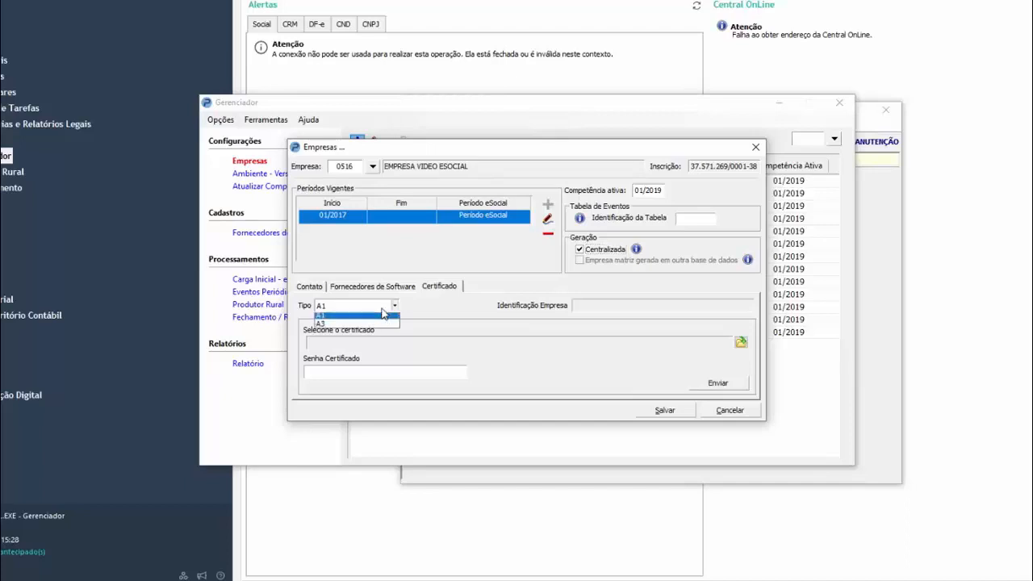
{"action": "left_click", "coordinate": [363, 327]}
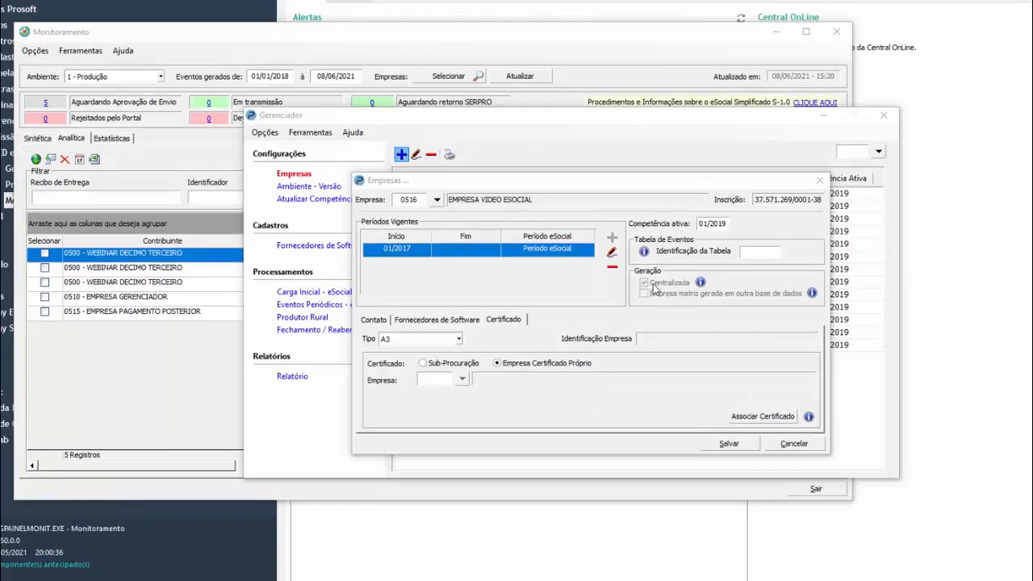
Switch to the Monitoramento window and mark all the listed events of companies 0500, 0510 and 0515
{"action": "left_click", "coordinate": [203, 36]}
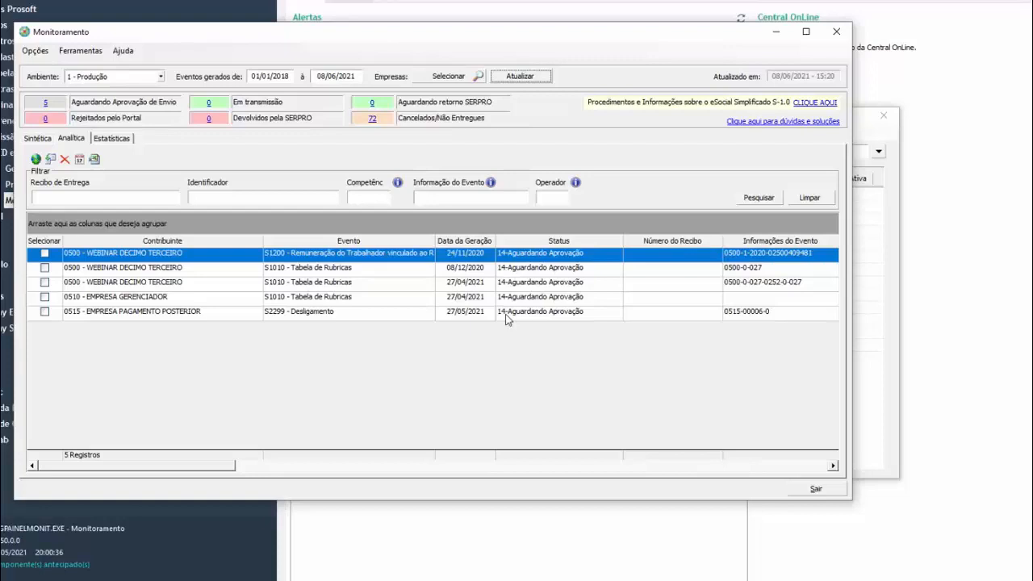
{"action": "left_click", "coordinate": [45, 254]}
{"action": "left_click", "coordinate": [45, 268]}
{"action": "left_click", "coordinate": [44, 283]}
{"action": "left_click", "coordinate": [44, 297]}
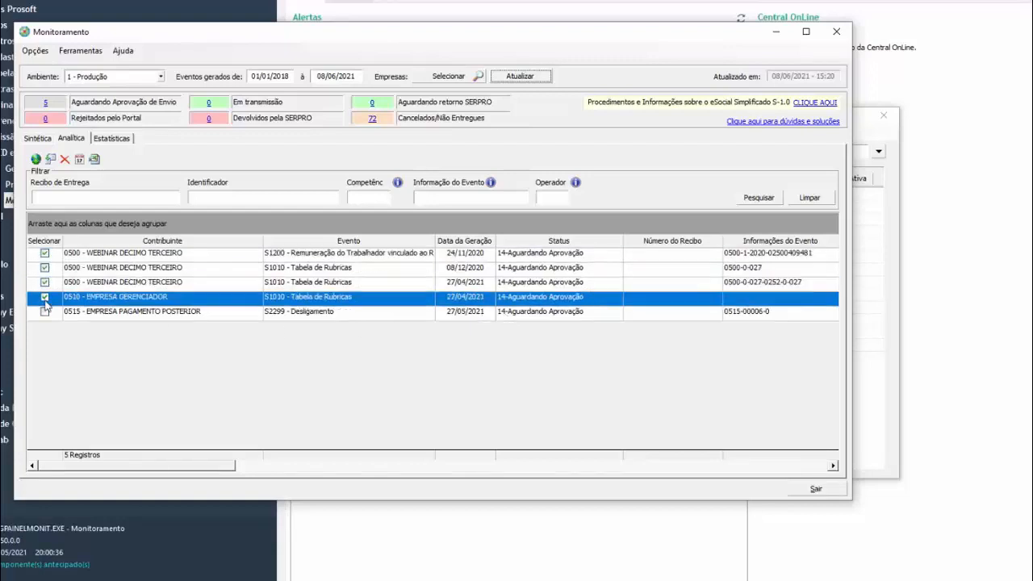
{"action": "left_click", "coordinate": [44, 312]}
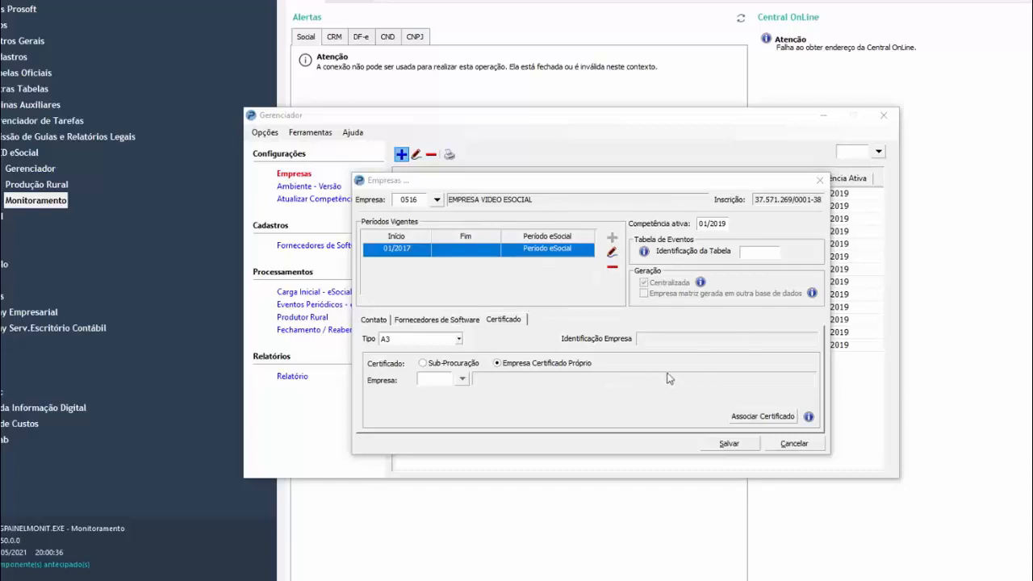
Save the registration of company 0516 and confirm recording the entered data
{"action": "left_click", "coordinate": [728, 445]}
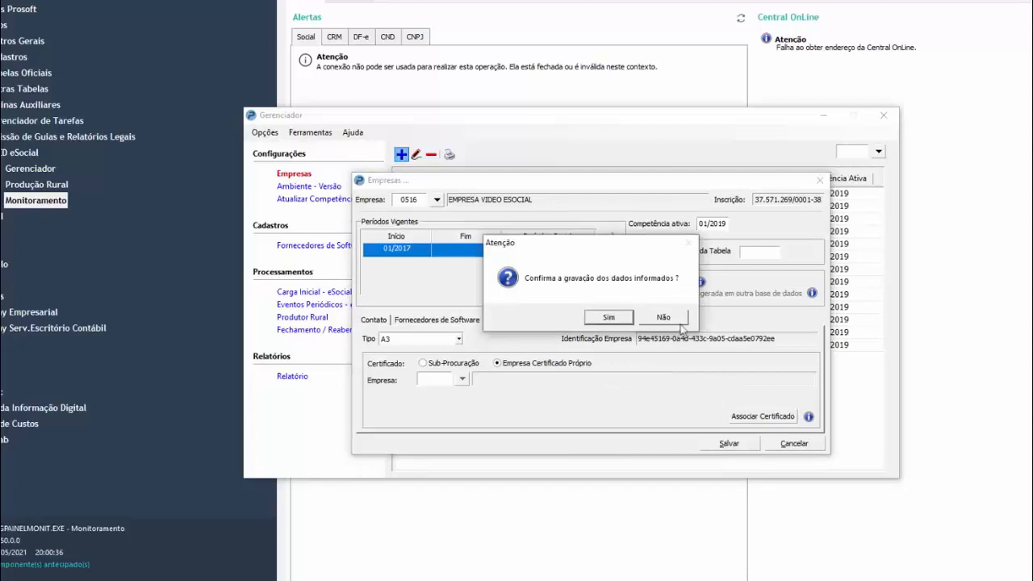
{"action": "left_click", "coordinate": [610, 318]}
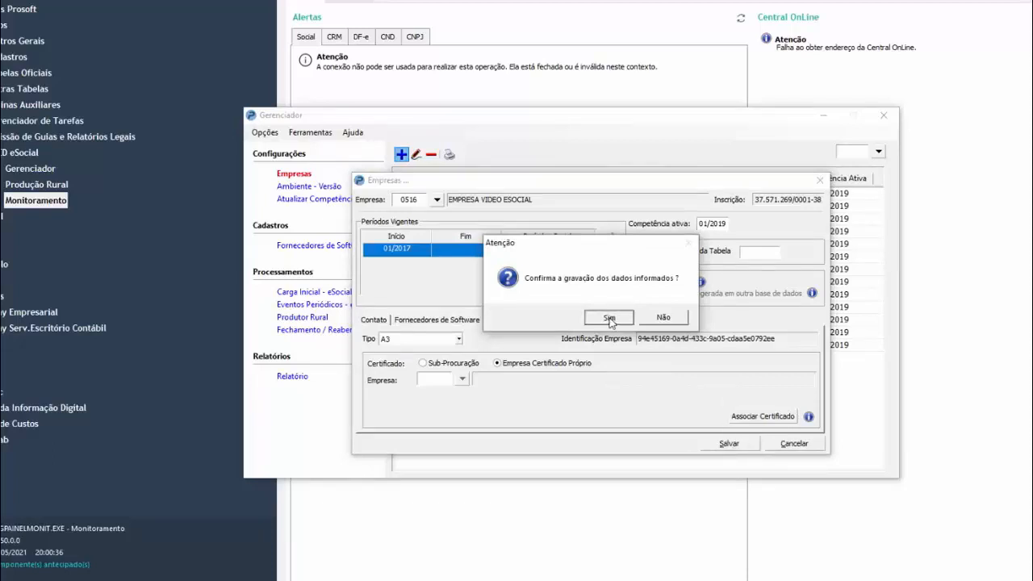